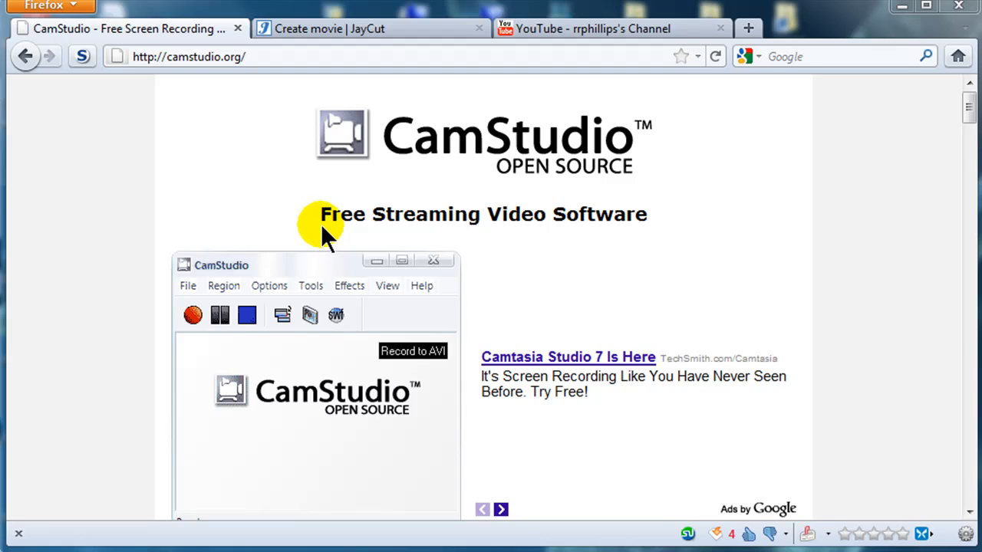
Launch CamStudio and reposition its window over the web page
key(super)
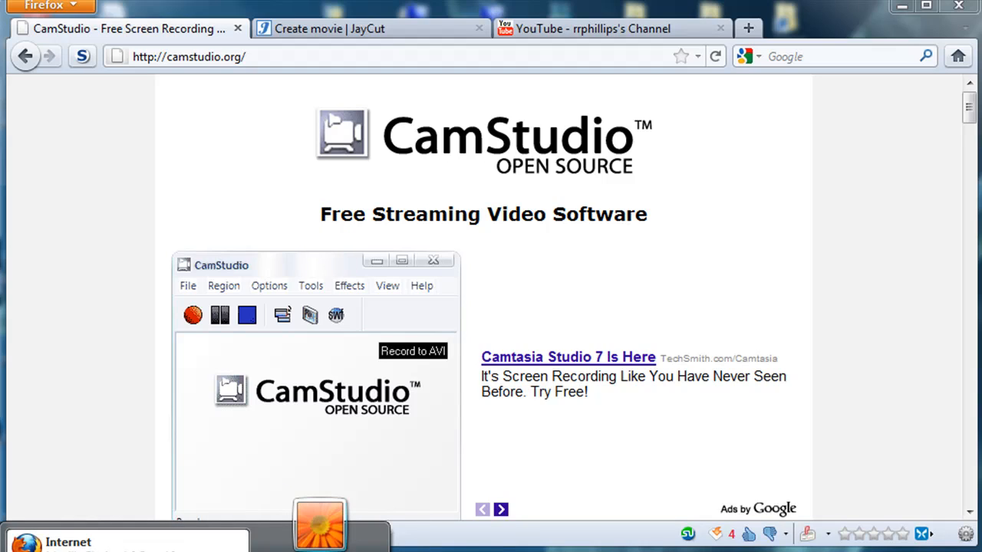
text(c)
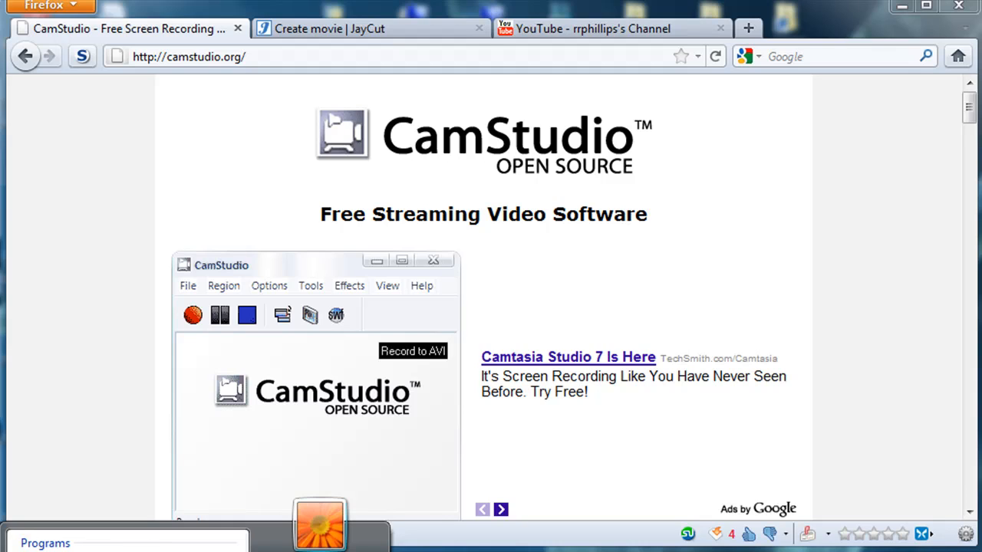
key(Return)
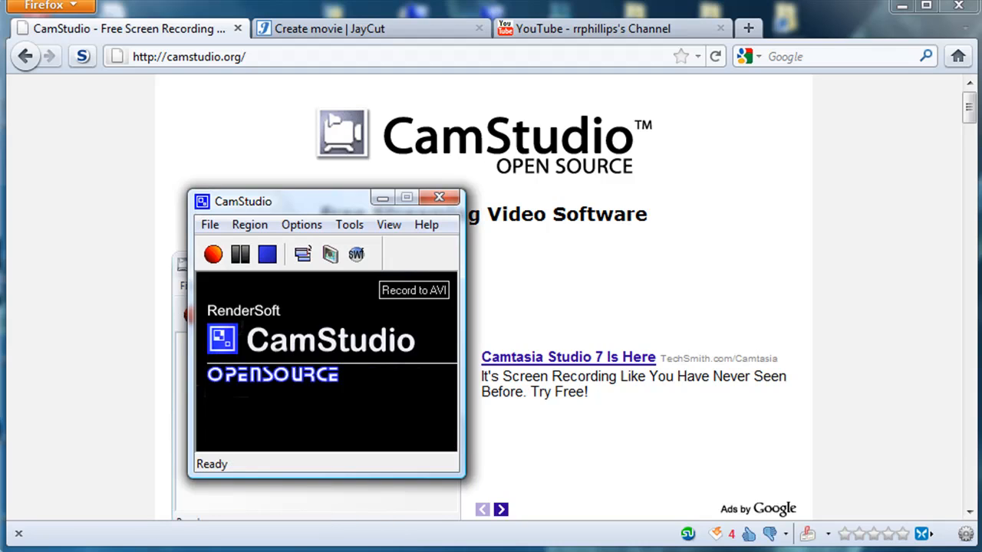
drag(270, 200, 304, 145)
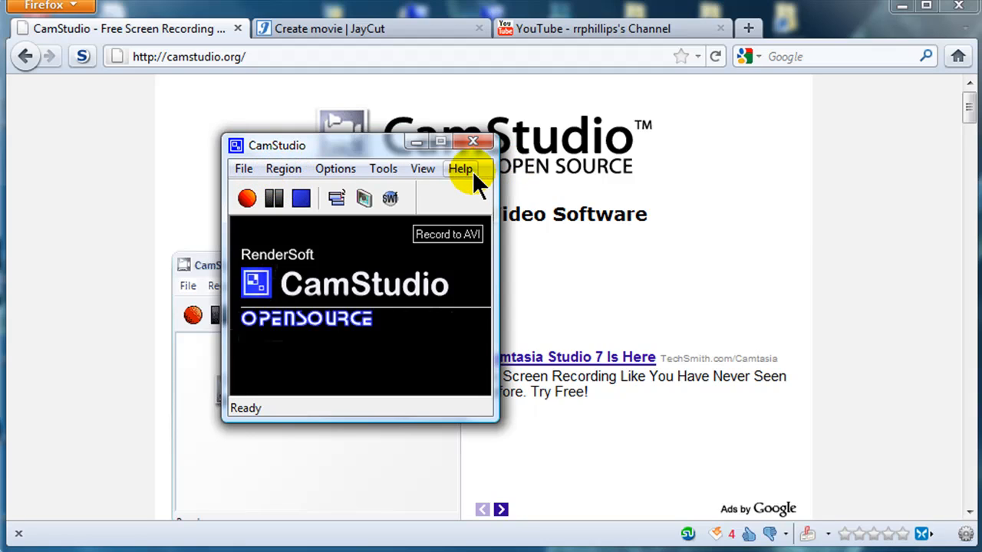
Confirm a fixed recording region 1023 wide and 576 high, with left and top at 1 and corner panning enabled
click(270, 171)
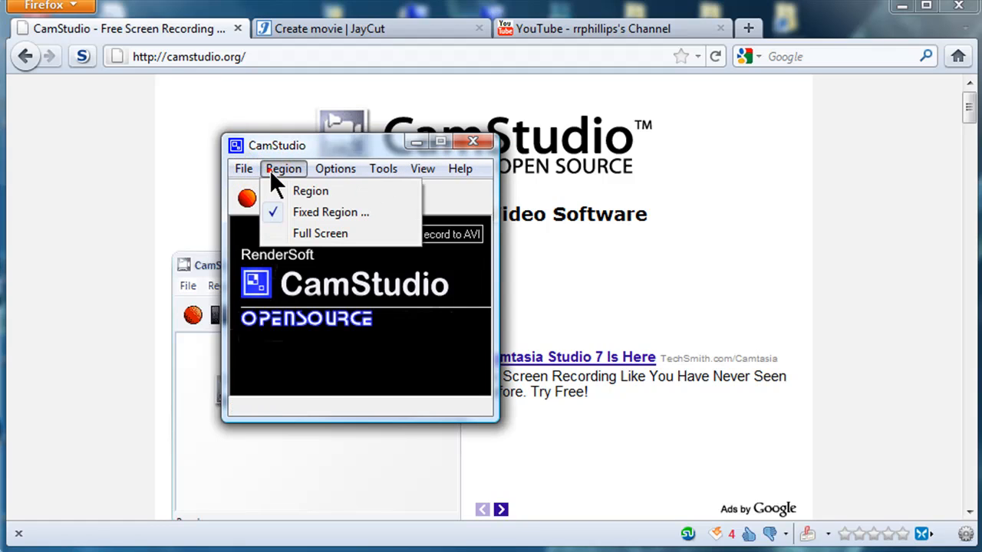
click(314, 216)
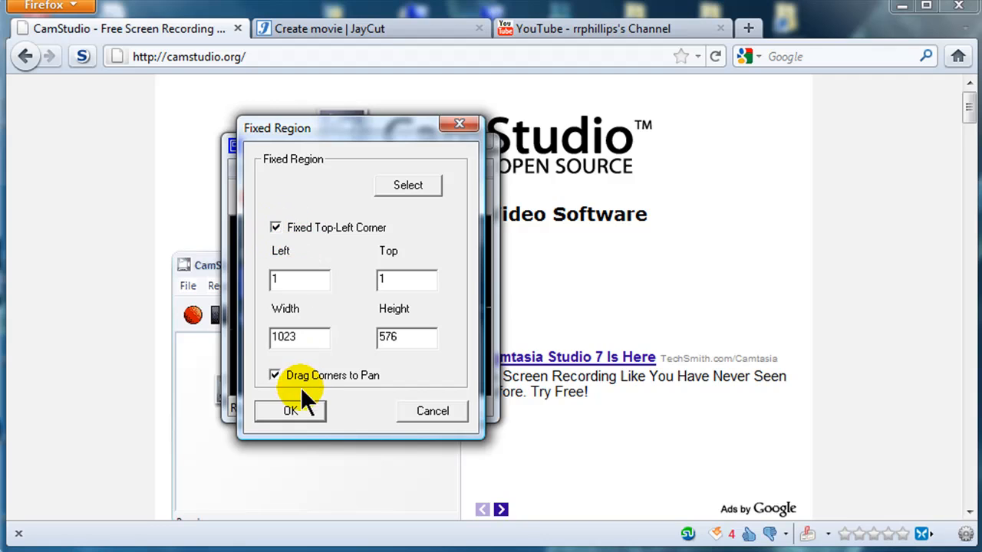
click(301, 412)
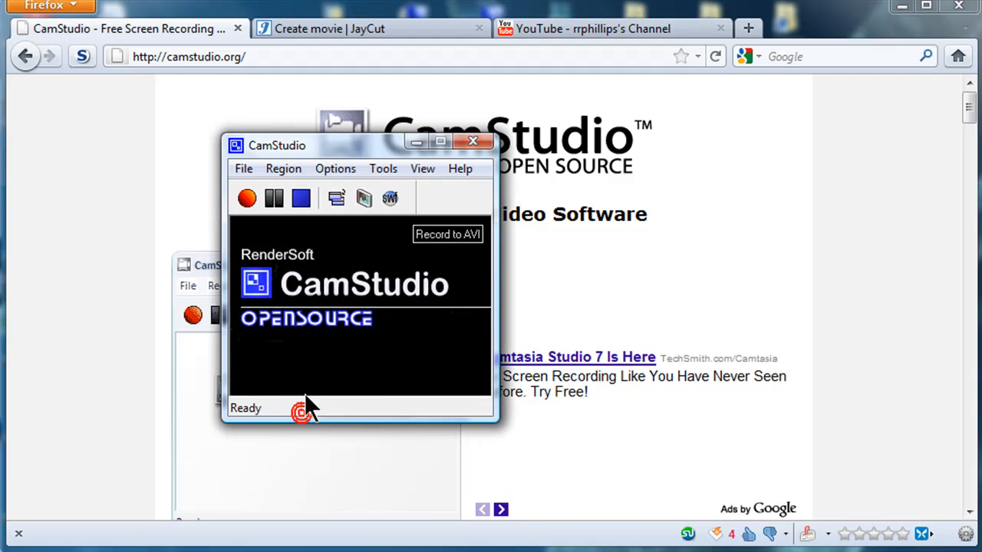
Review the audio source choices and the compressor, quality and framerate settings in Video Options without changing them
click(328, 170)
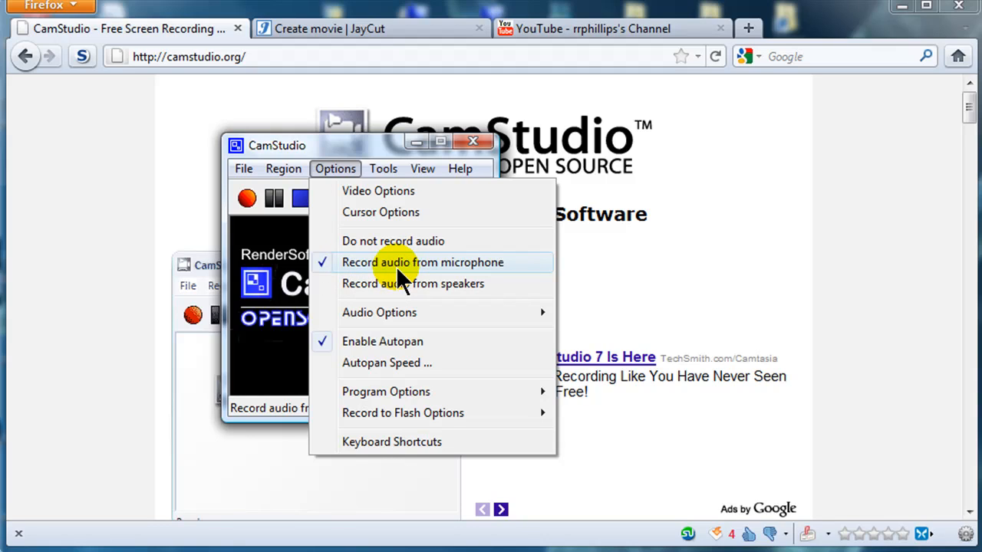
click(382, 191)
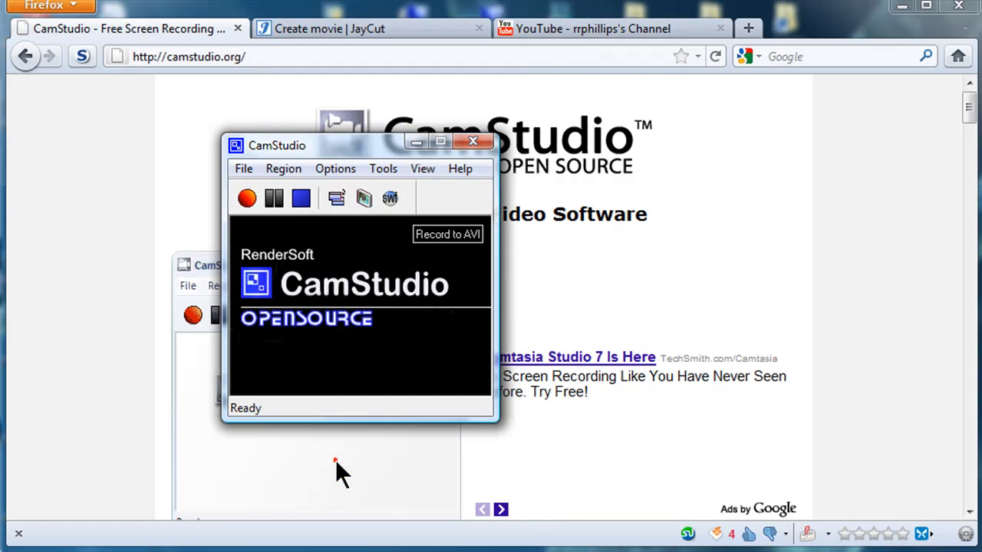
click(343, 168)
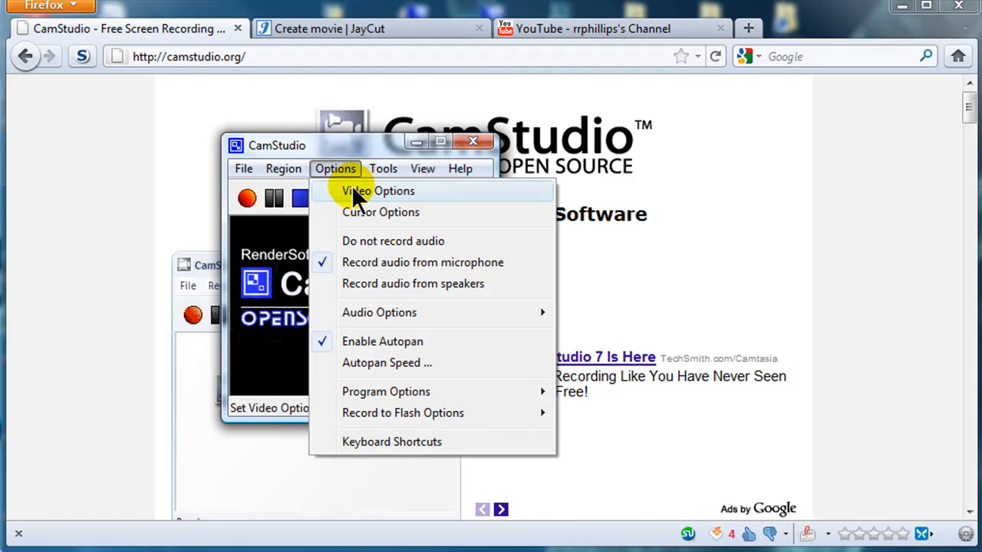
click(354, 191)
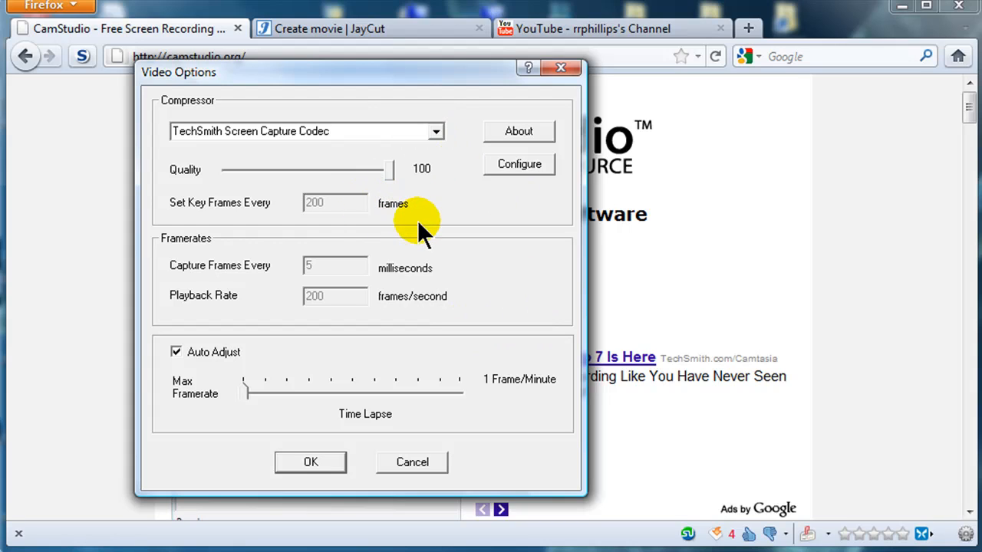
click(414, 463)
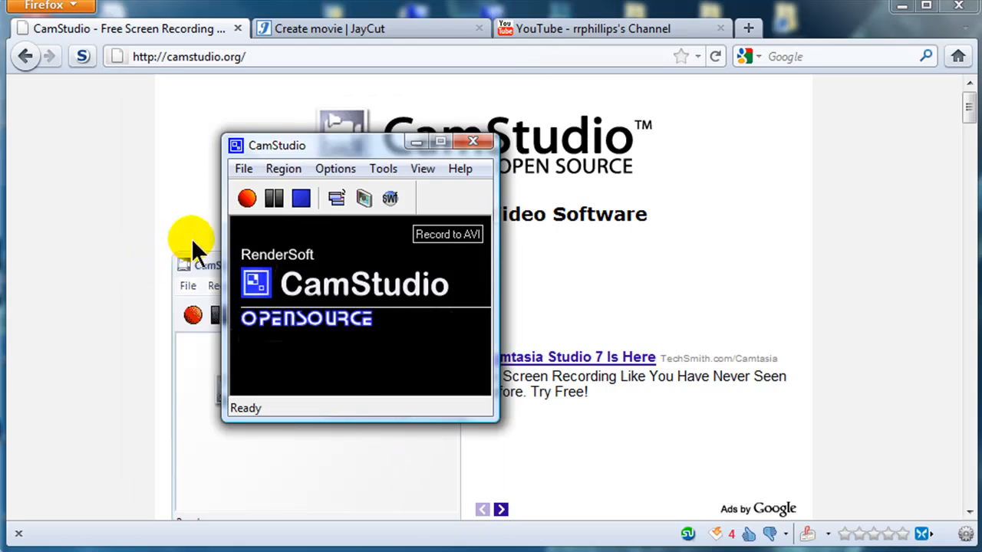
drag(362, 144, 385, 135)
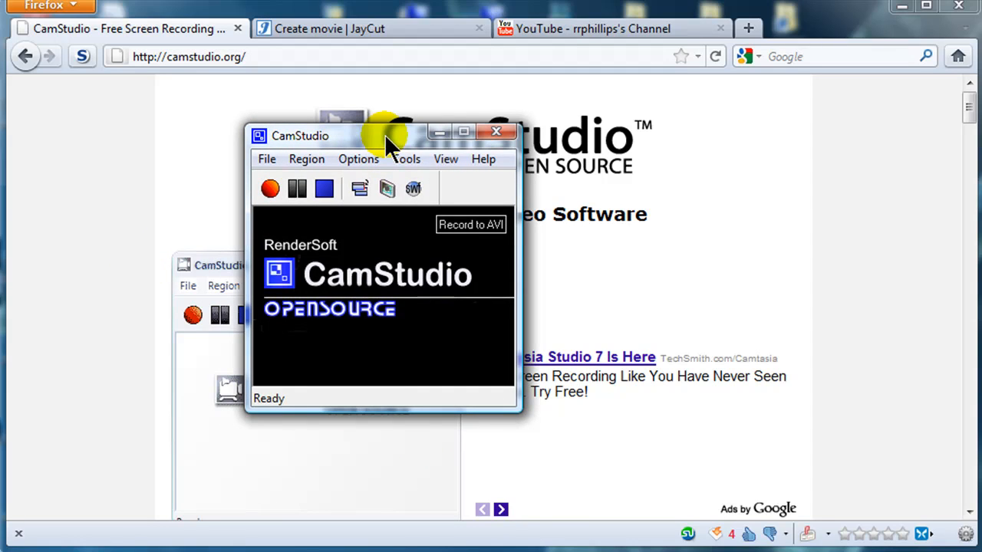
click(347, 159)
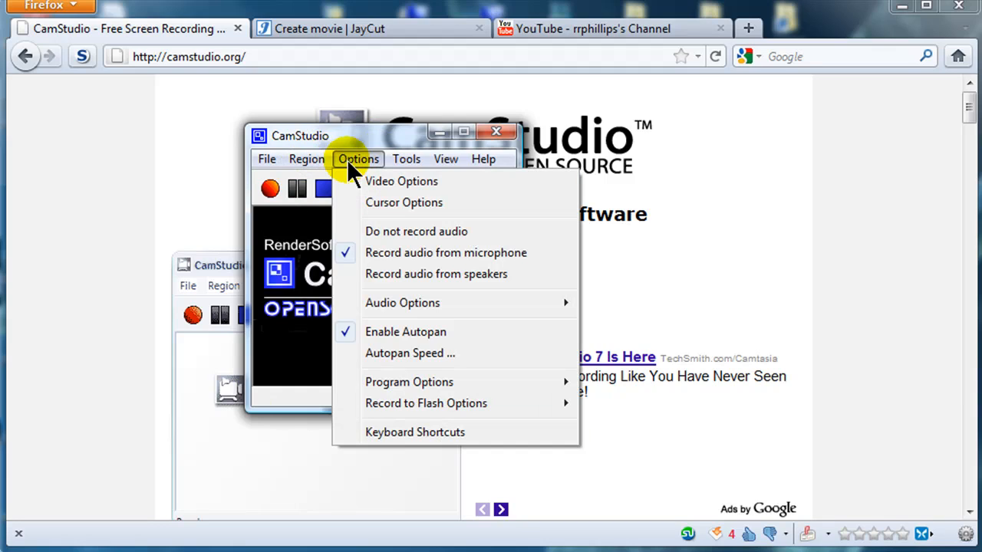
click(352, 138)
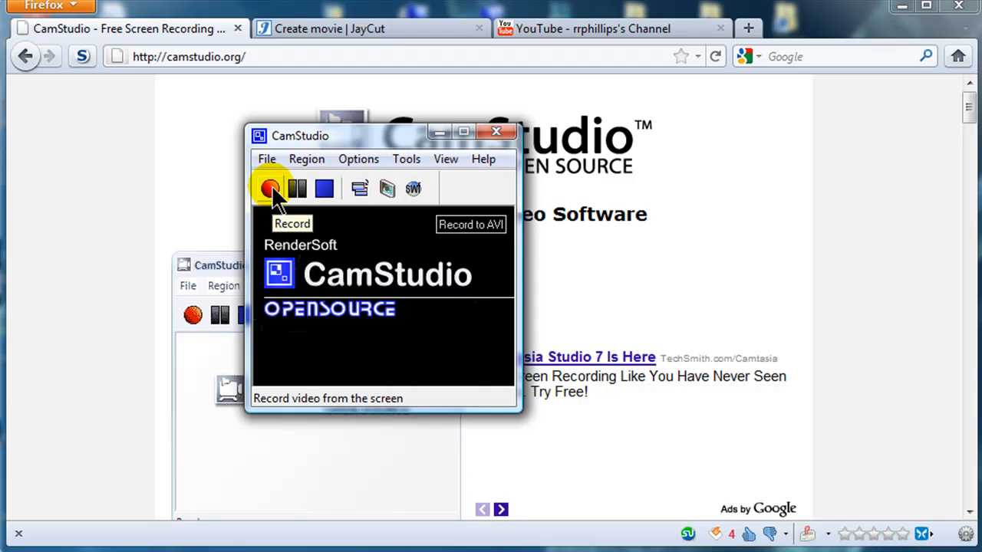
Record a short video of the fixed screen region, then play it back briefly and stop playback
click(271, 189)
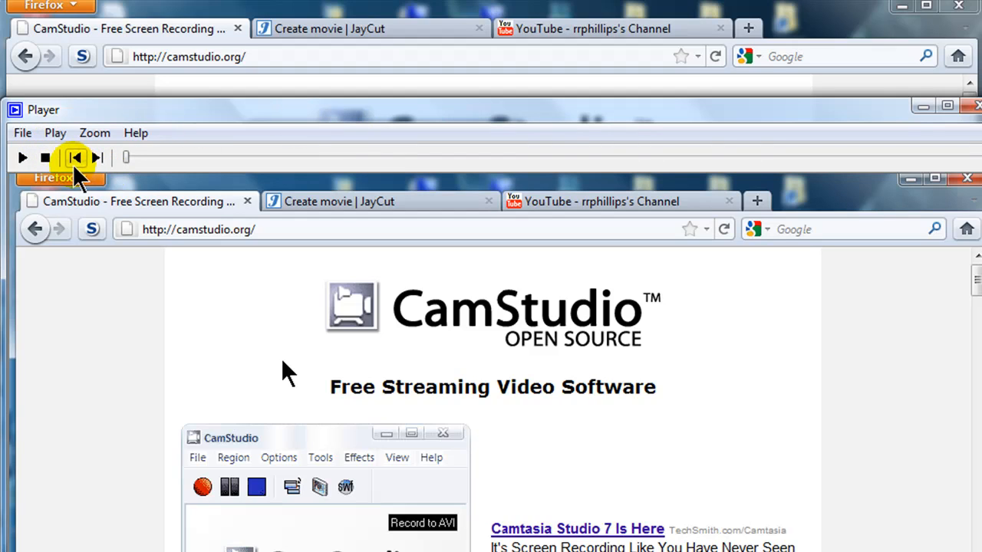
click(22, 157)
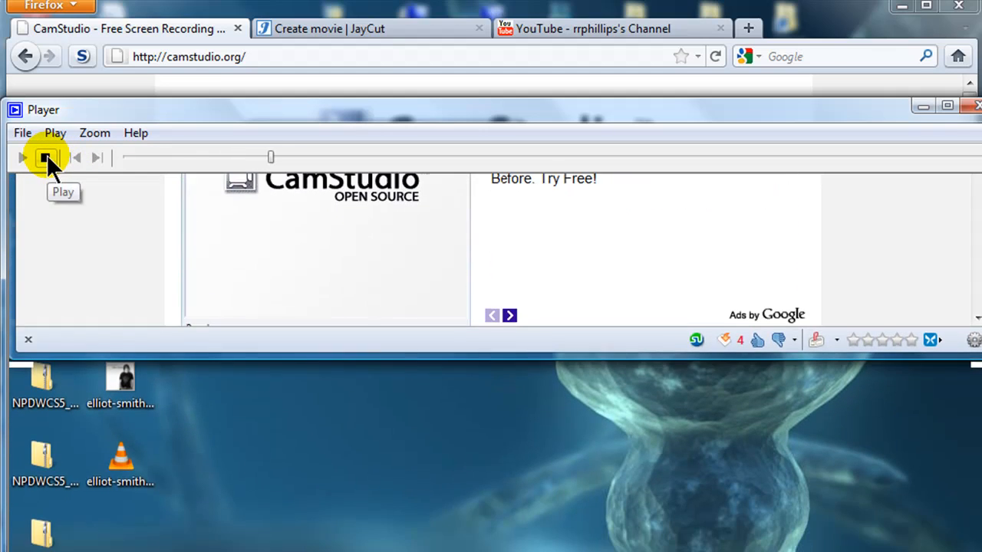
click(47, 157)
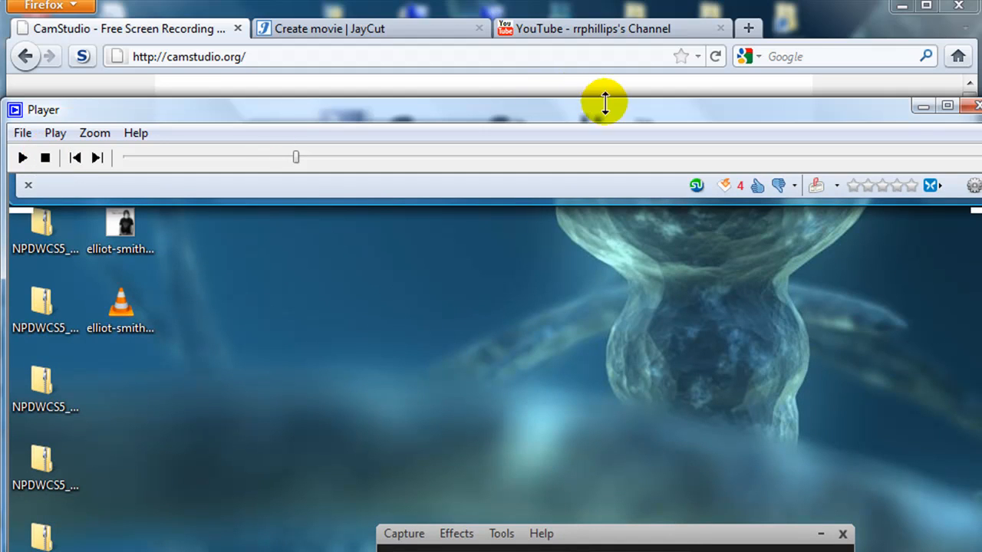
Close the recording's playback window and exit CamStudio
drag(649, 109, 548, 116)
click(878, 114)
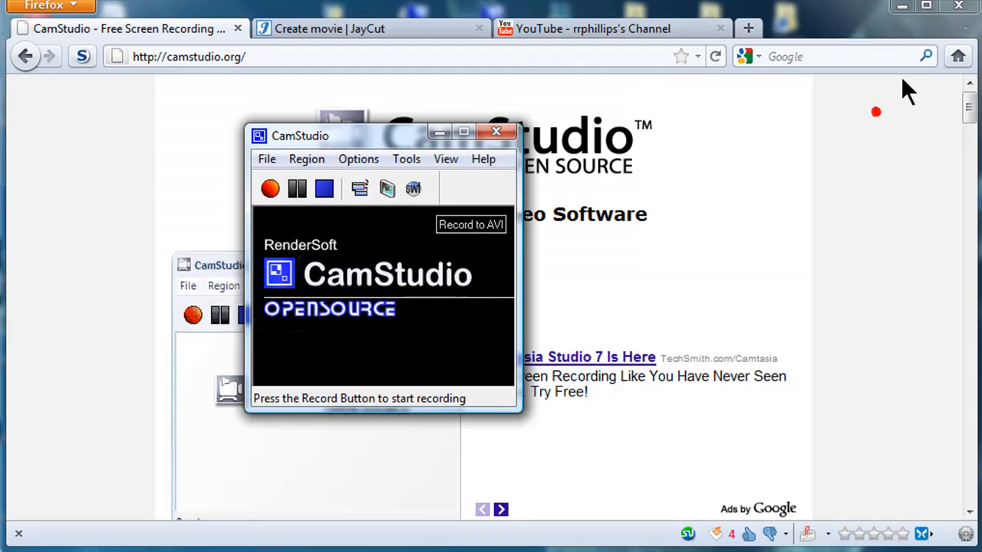
click(499, 132)
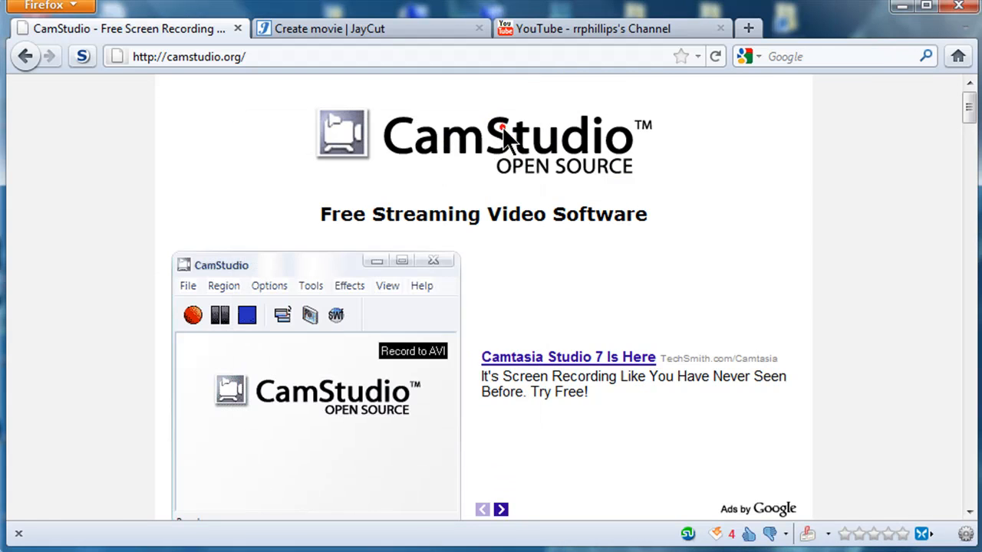
Move the recording 632011_557_13.avi from the CamStudio program folder to the desktop and close the folder window
click(902, 6)
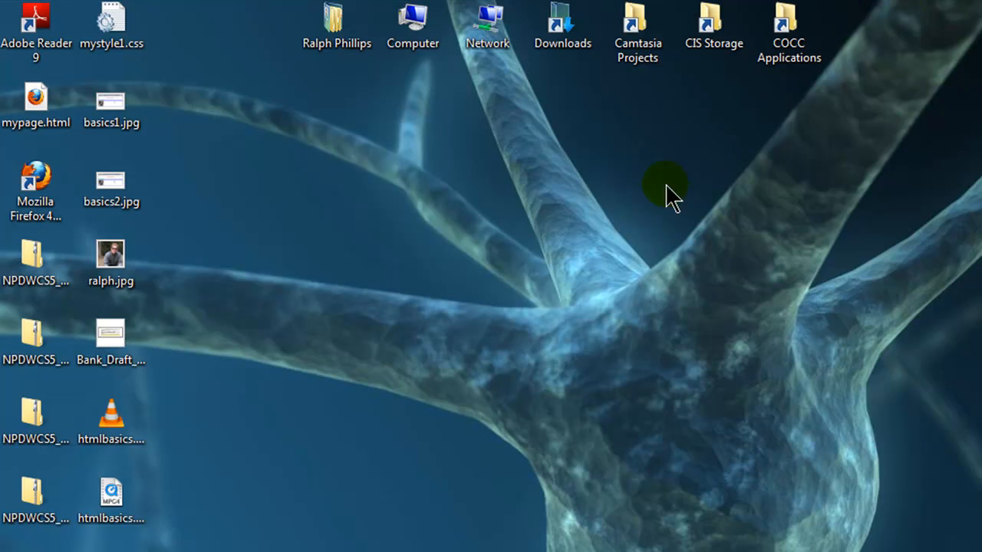
key(alt+Tab)
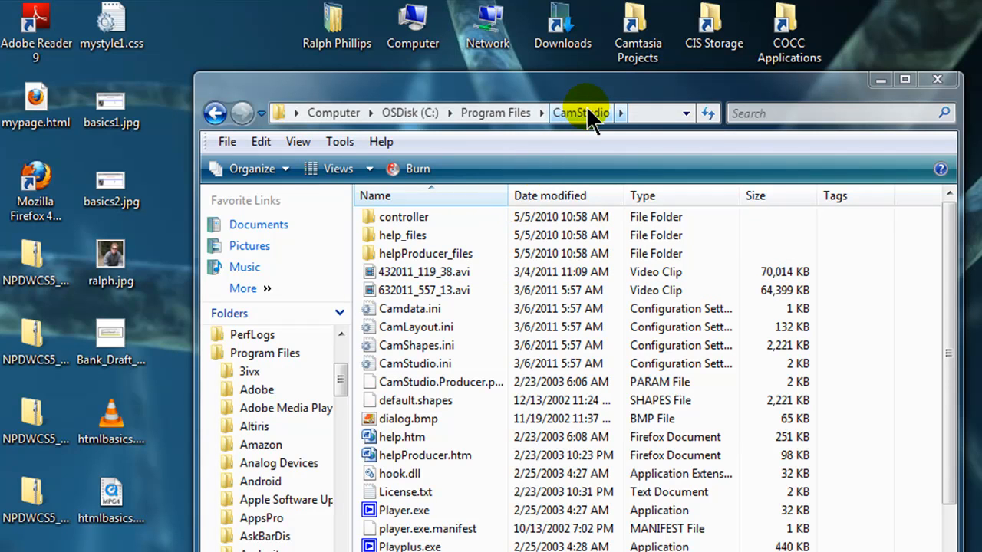
click(401, 291)
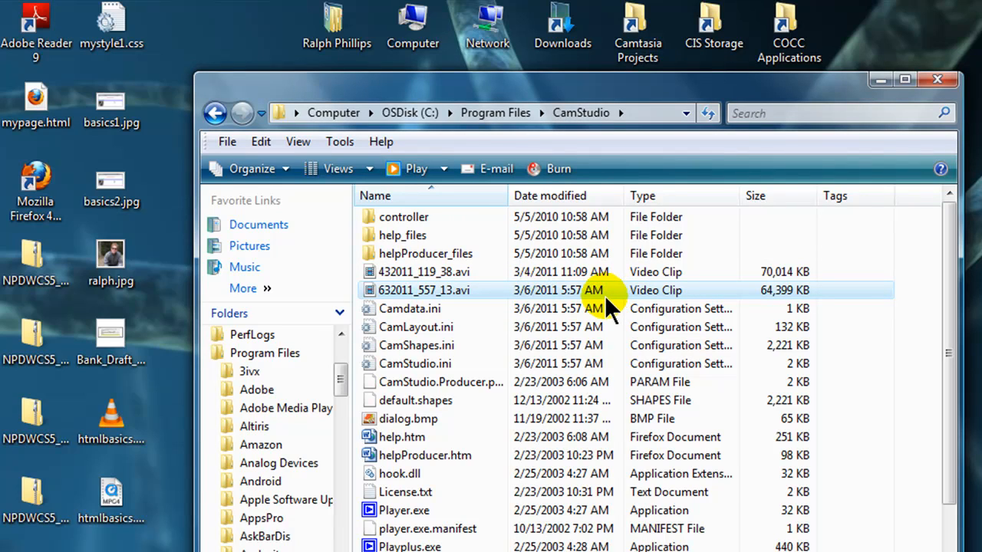
double_click(420, 290)
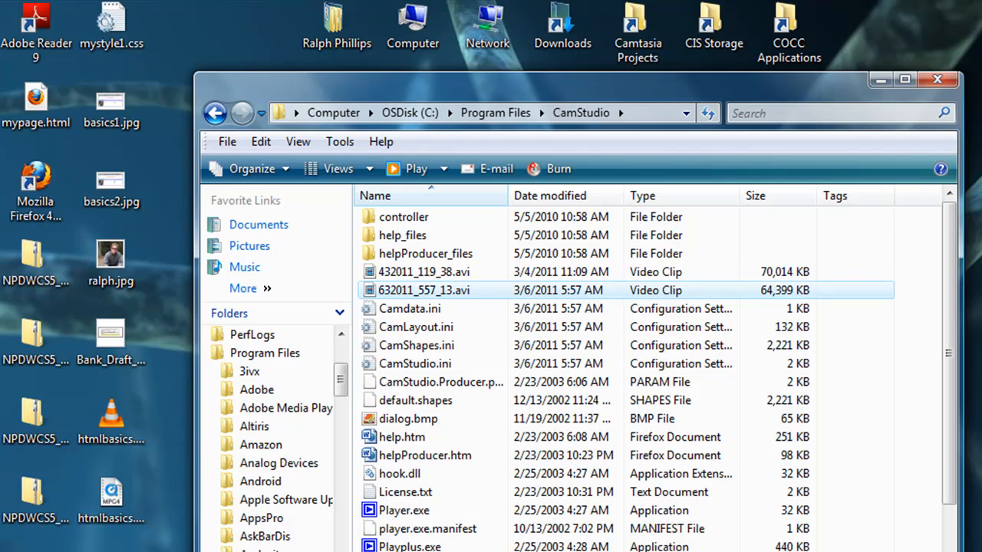
drag(421, 290, 196, 38)
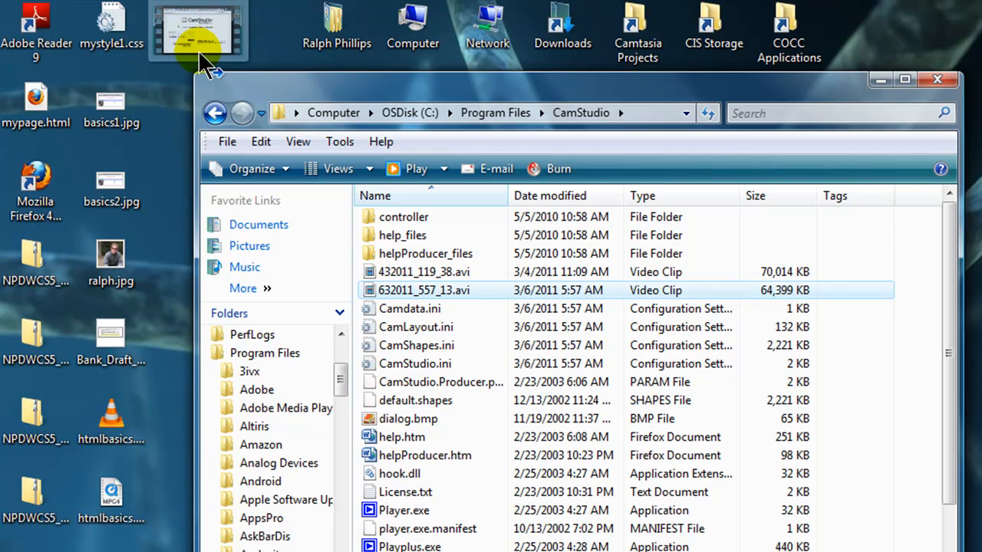
click(938, 80)
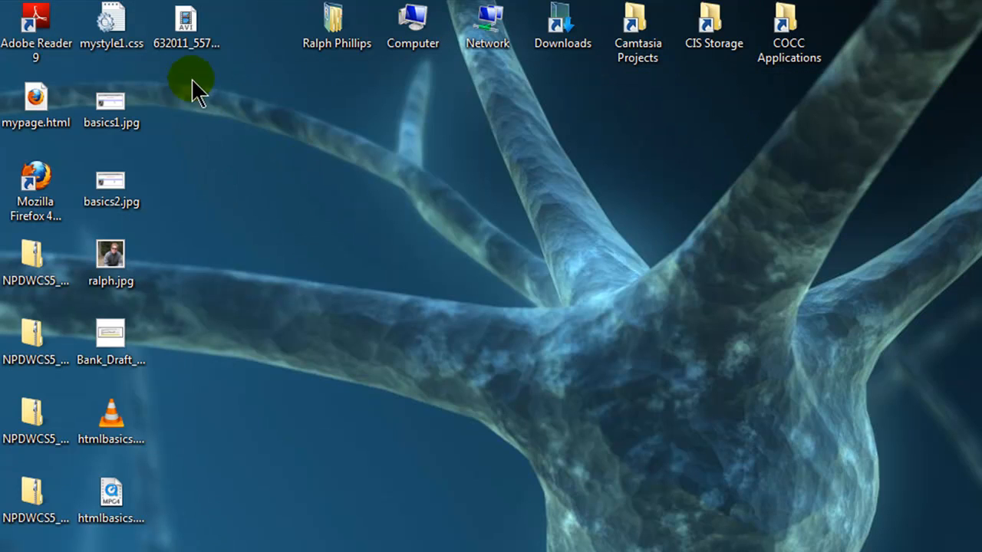
click(183, 32)
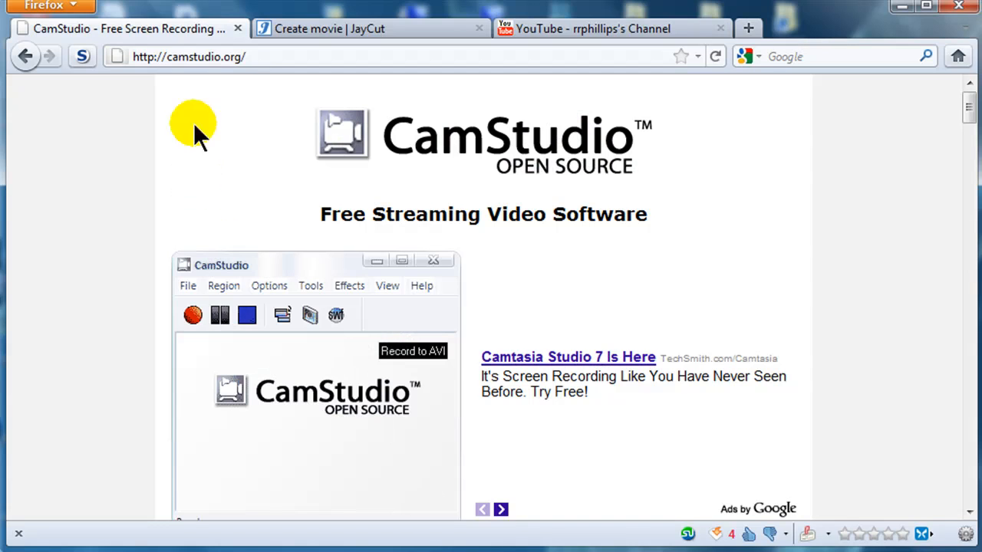
Switch to the JayCut movie editor and upload 632011_557_13.avi from the computer to its media library
click(322, 23)
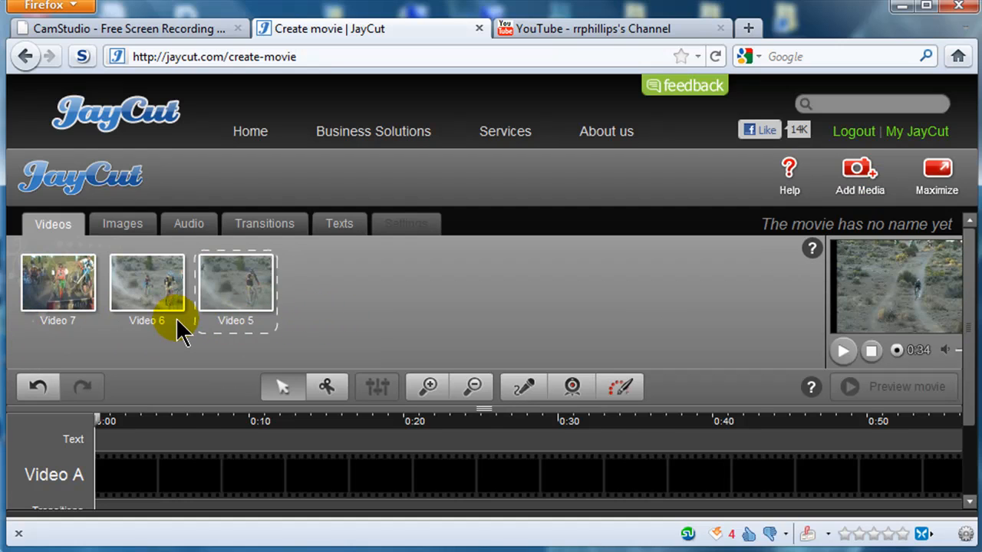
click(861, 175)
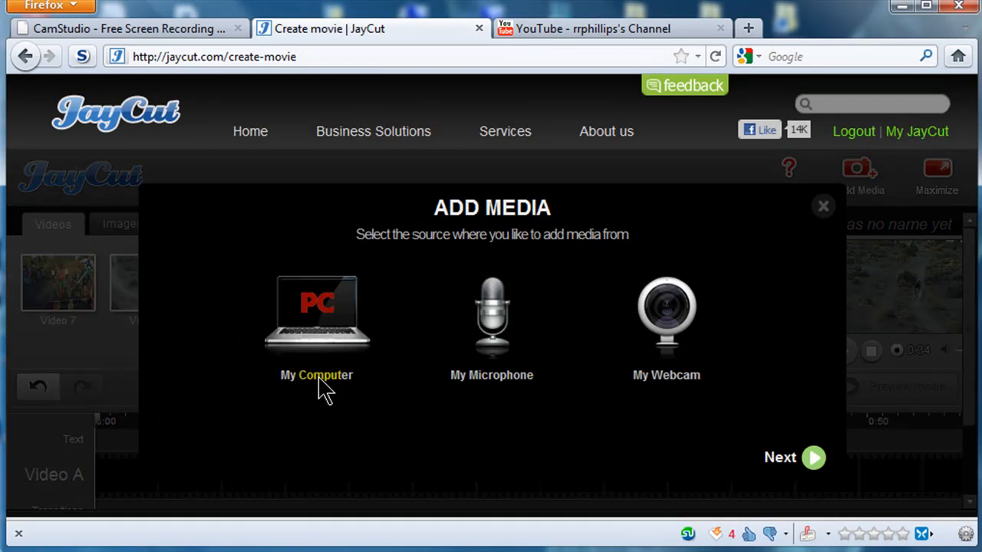
click(812, 458)
click(577, 461)
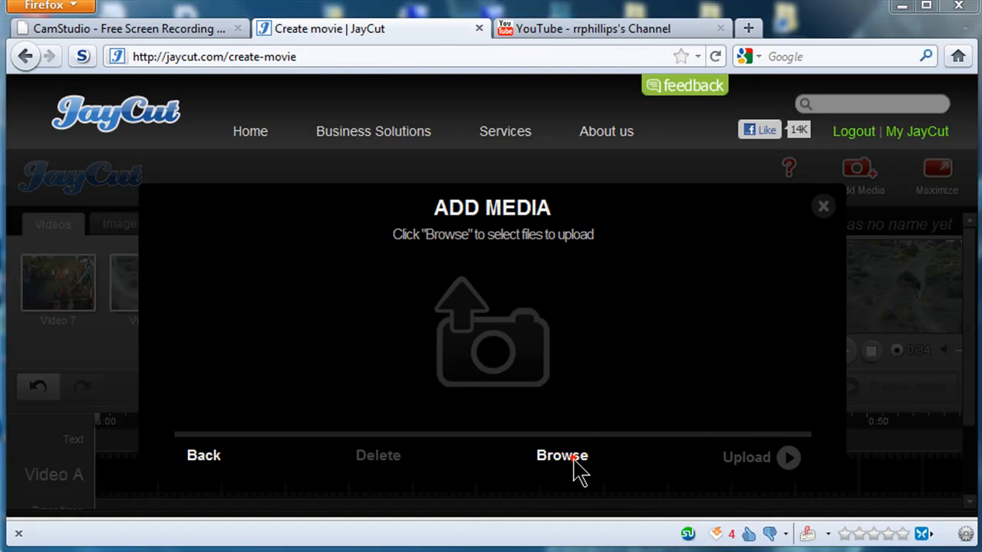
double_click(184, 95)
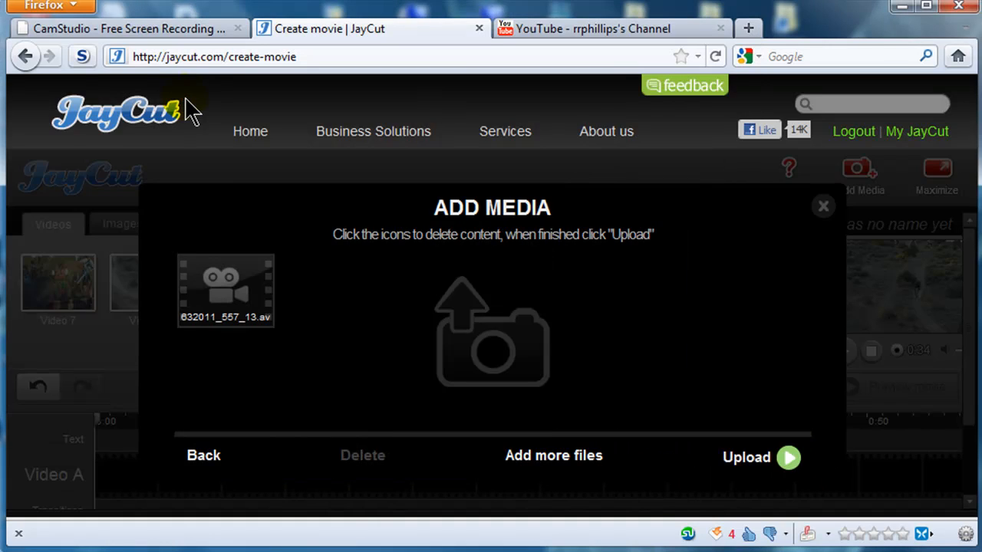
click(792, 460)
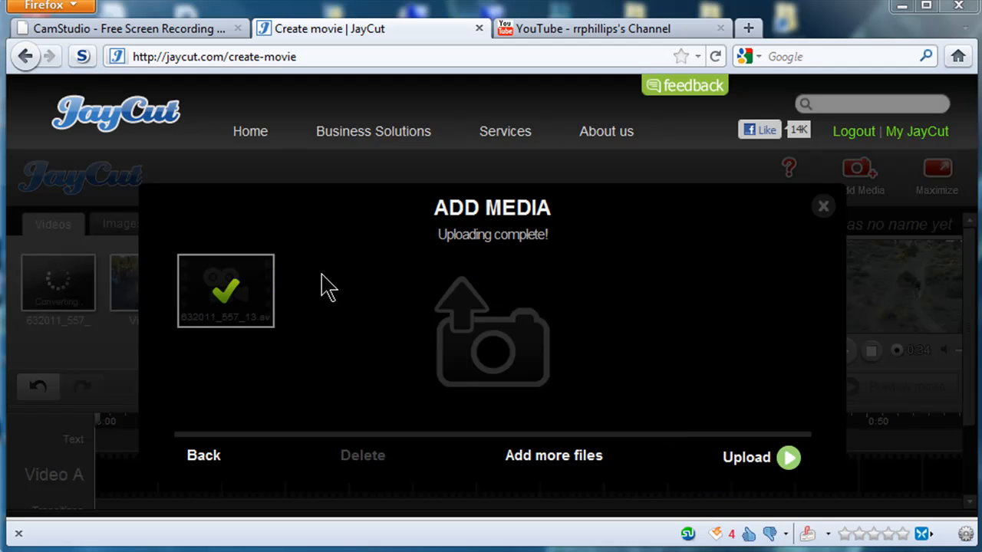
click(822, 206)
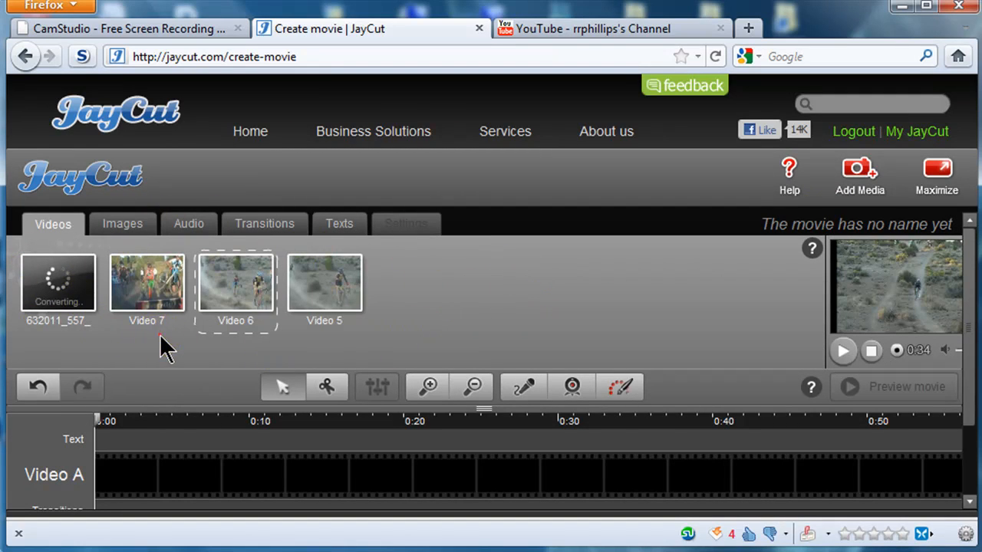
Preview the existing library clips Video 7, Video 6 and Video 5, ending with Video 7 selected
click(146, 296)
click(220, 291)
click(316, 303)
click(232, 307)
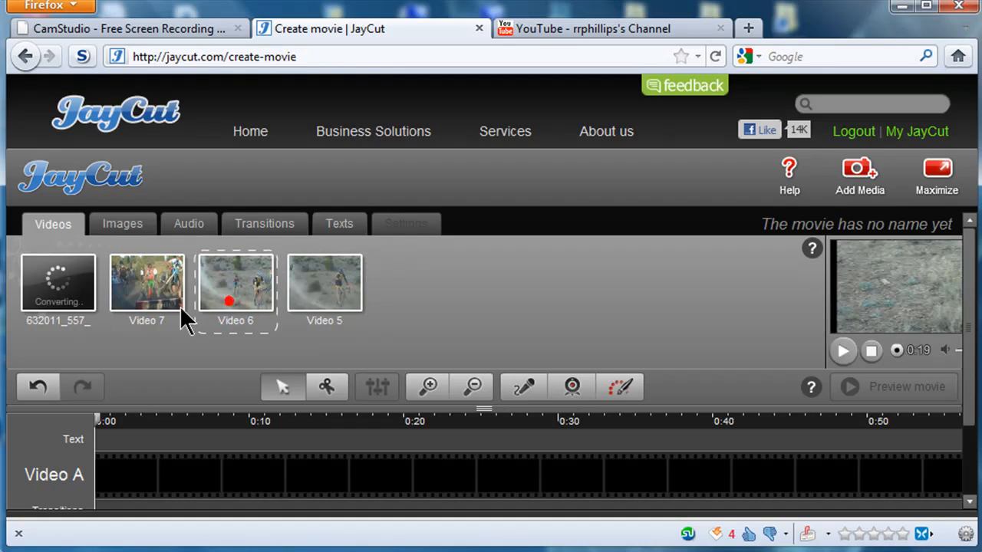
click(180, 311)
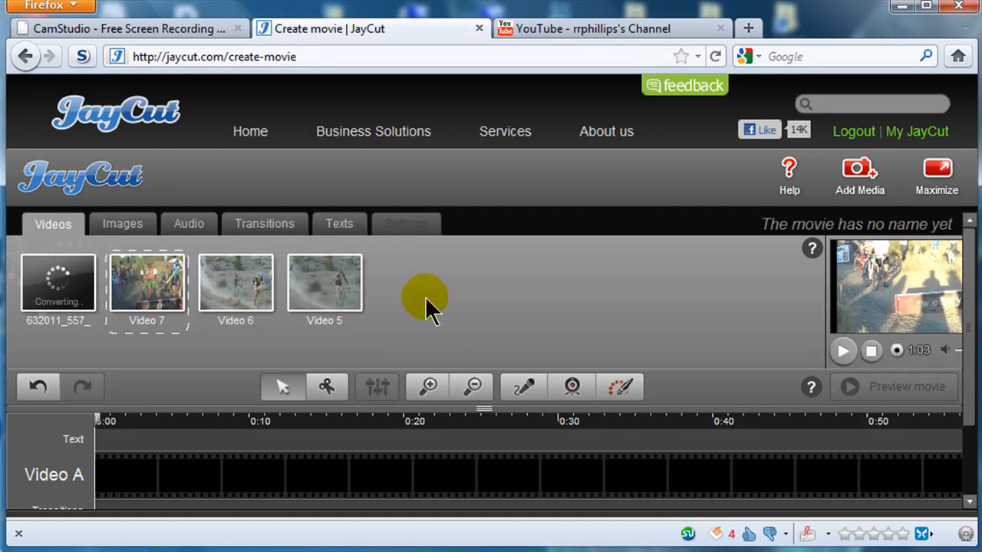
Look through the image library, return to the video clips, and place Video 7 at the start of the Video A track
click(131, 230)
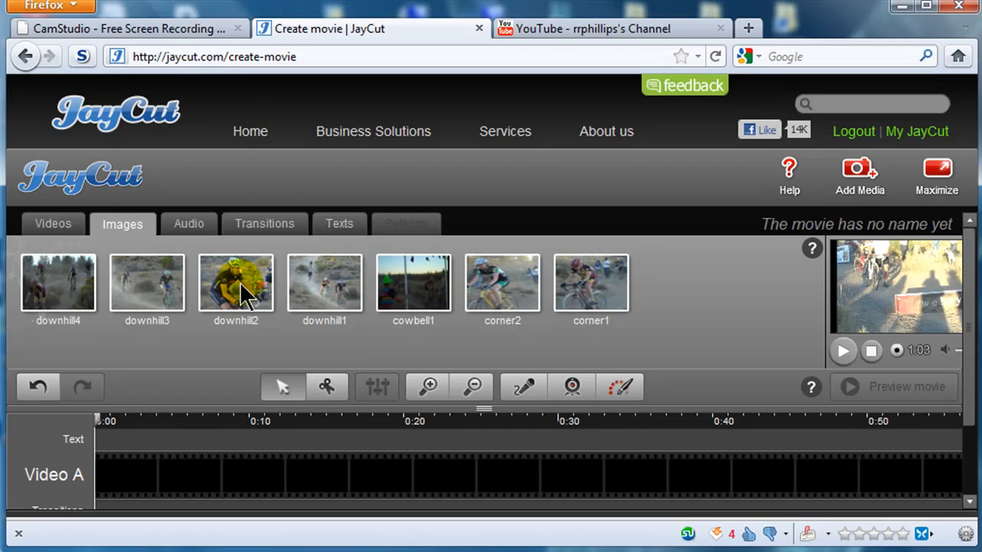
click(52, 224)
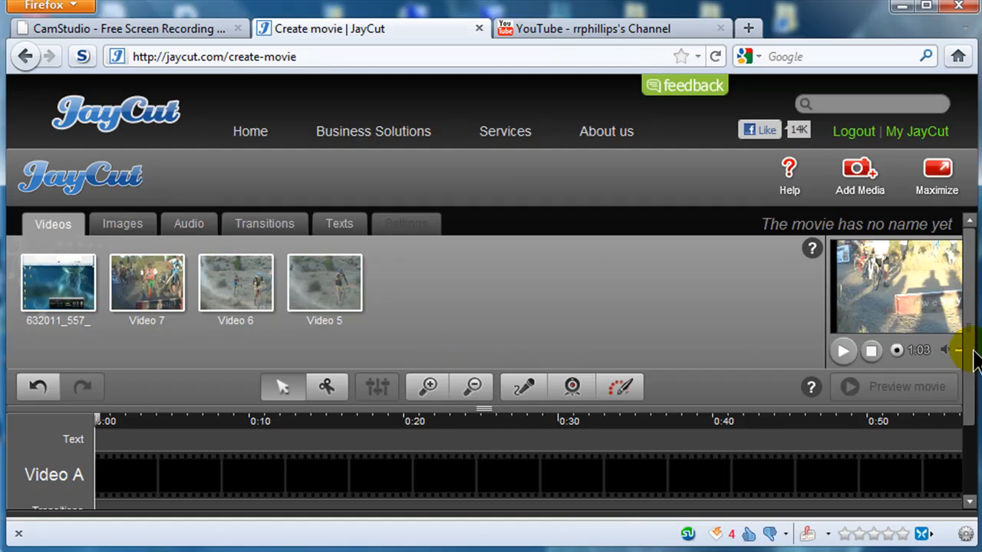
drag(969, 349, 970, 443)
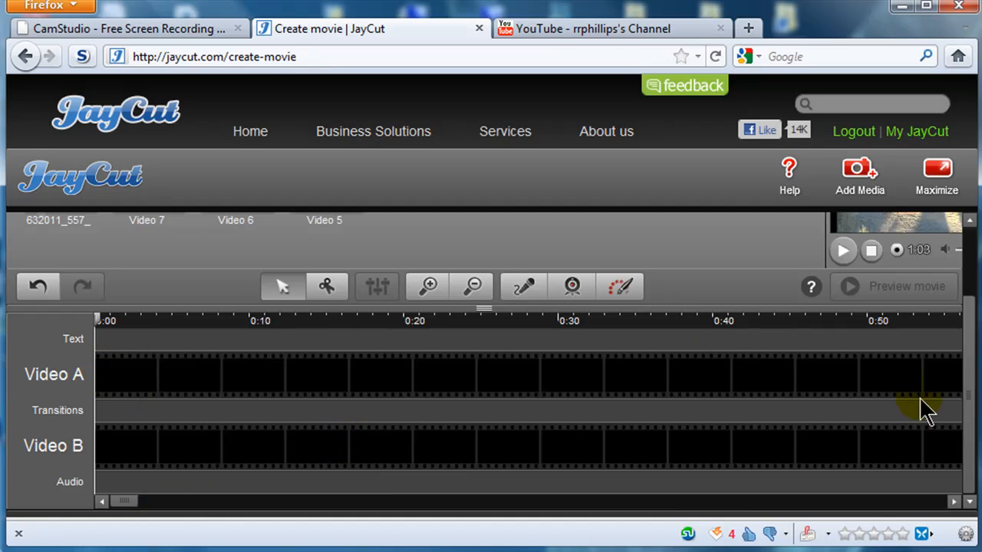
drag(964, 383, 967, 339)
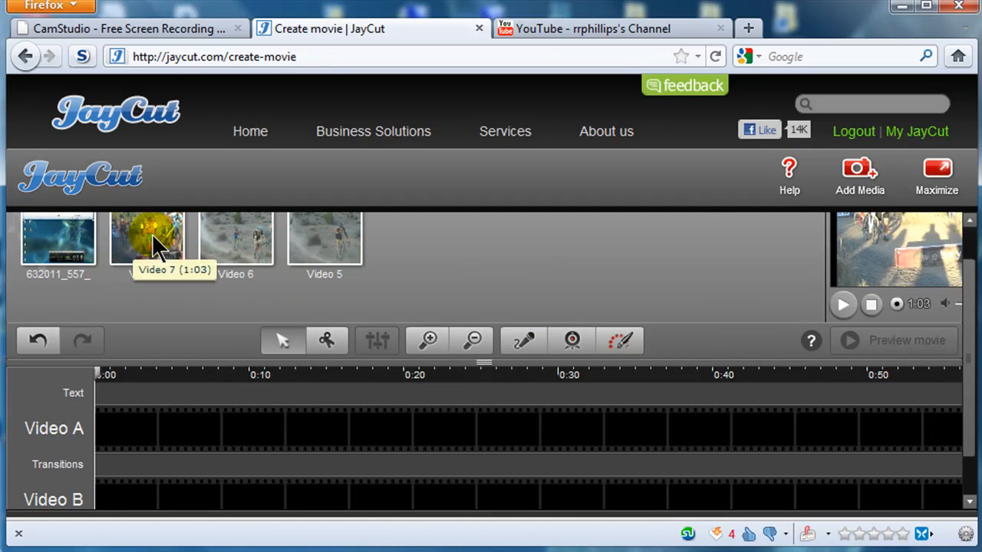
drag(152, 233, 124, 427)
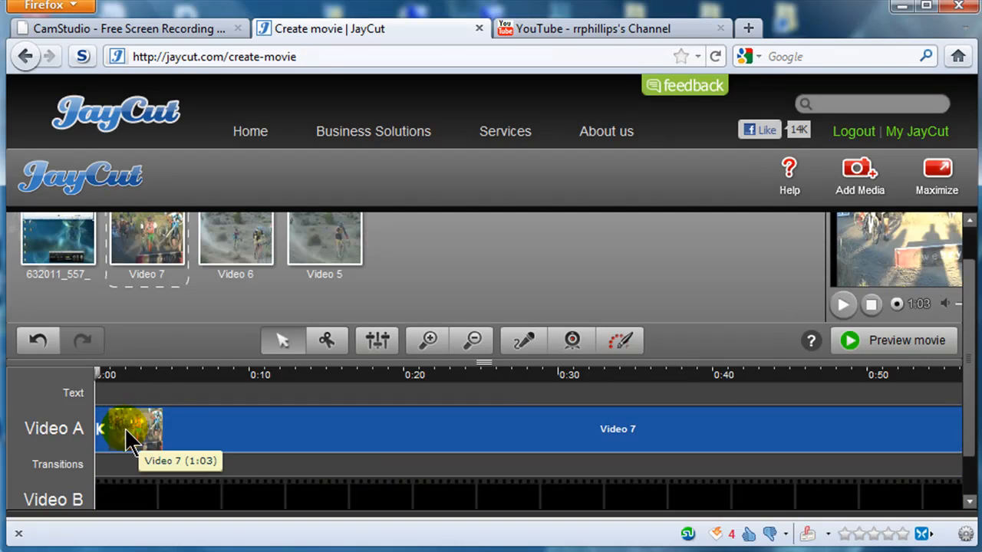
Add the 632011_557_13 recording to the Video B track and shift it to start at about 0:04
click(40, 235)
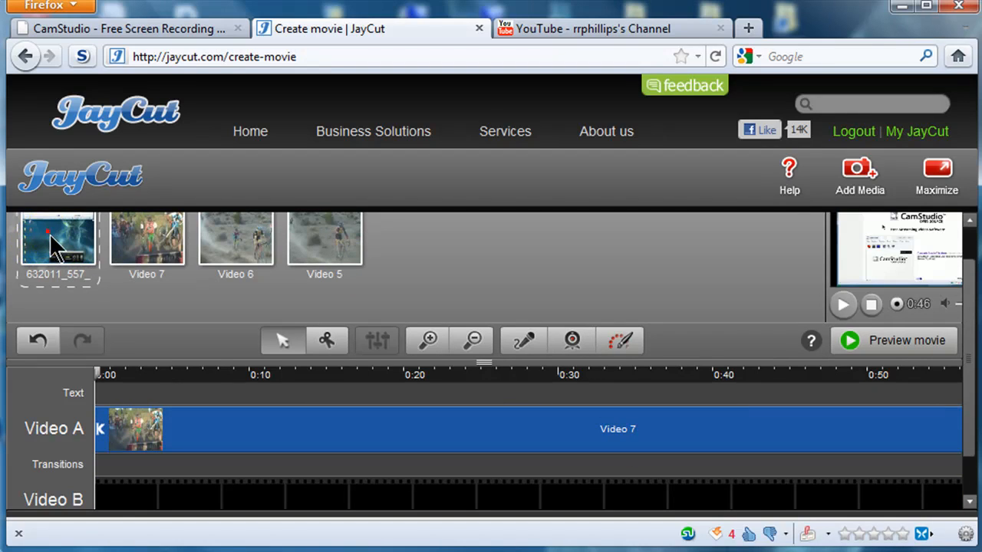
drag(48, 231, 217, 503)
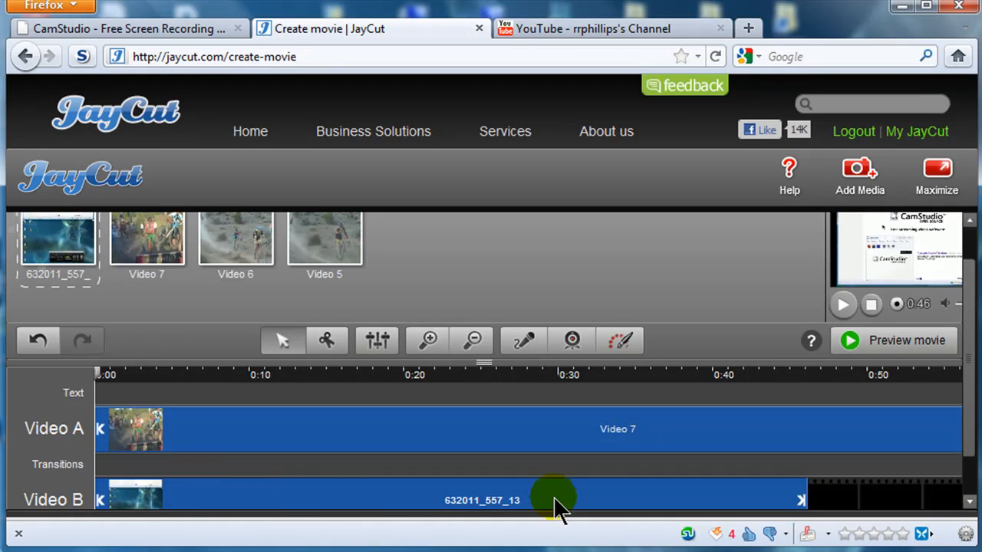
drag(968, 388, 969, 425)
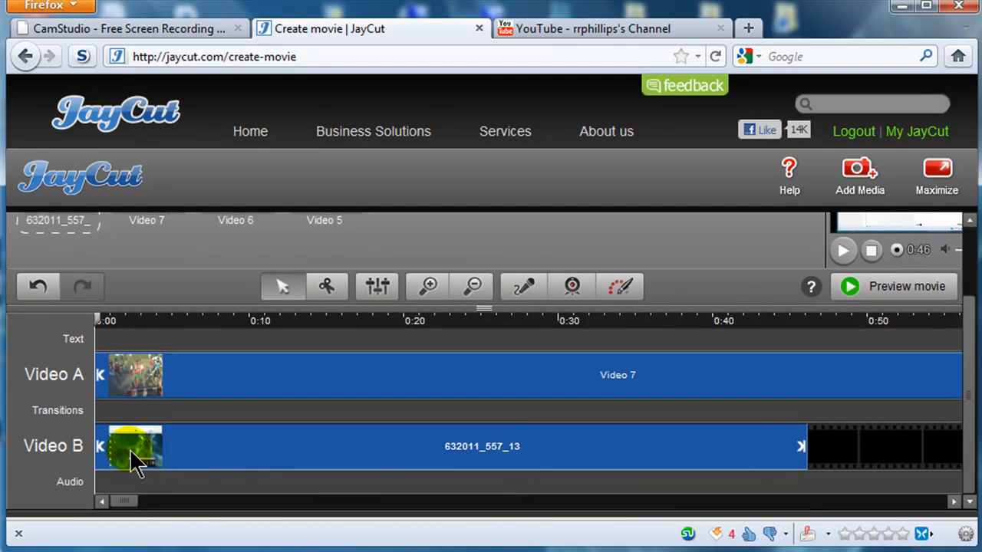
drag(124, 445, 205, 454)
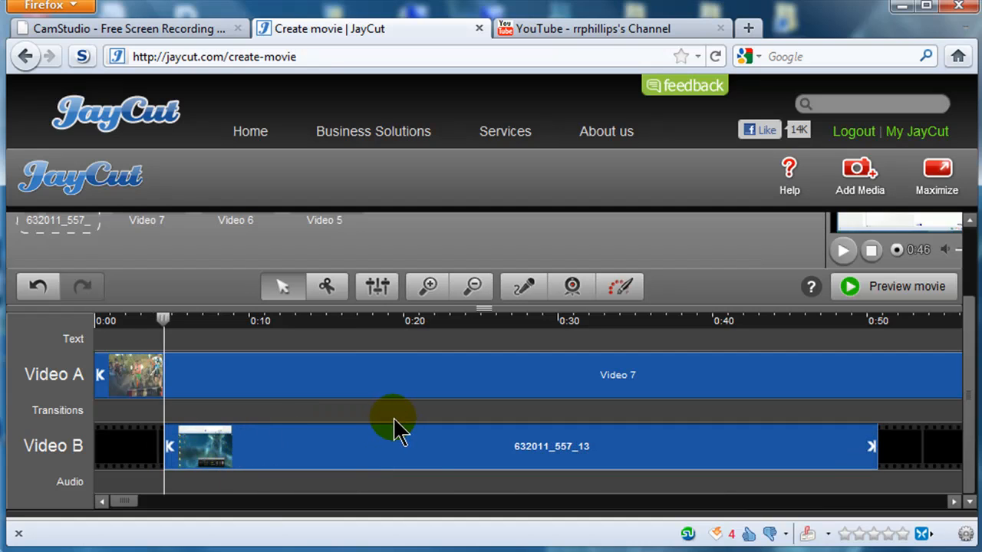
Split Video 7 on the Video A track at about 0:04 and move its second part to start at about 0:07
click(507, 503)
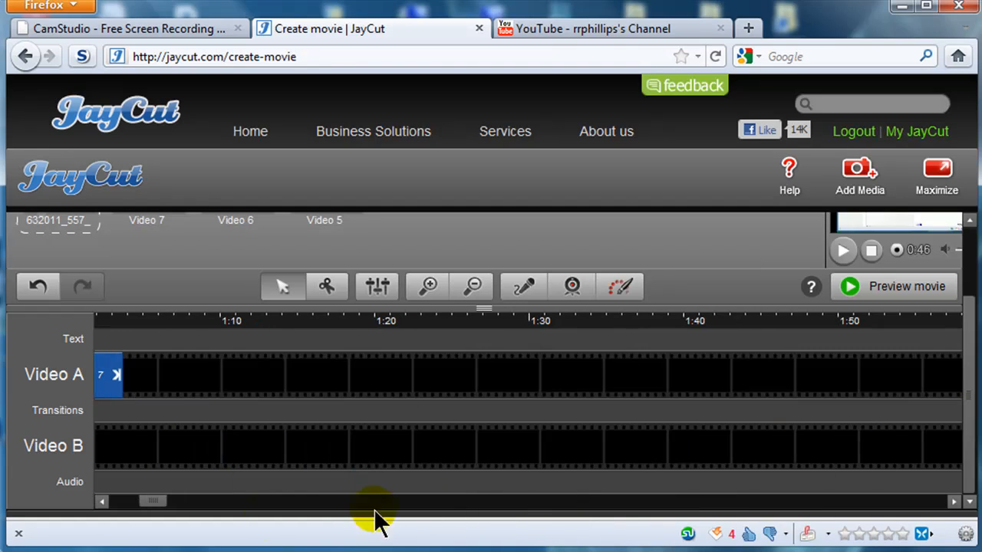
drag(155, 502, 124, 502)
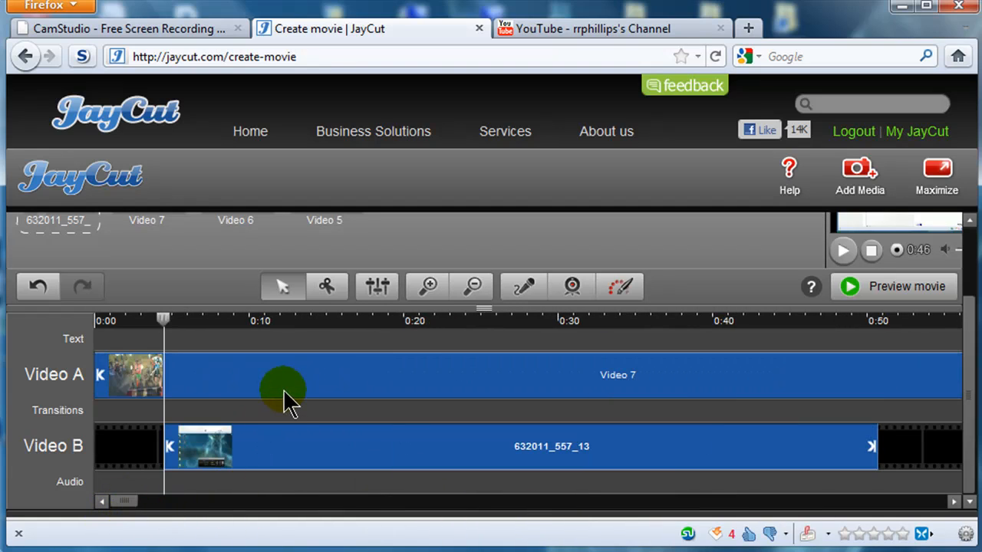
click(209, 379)
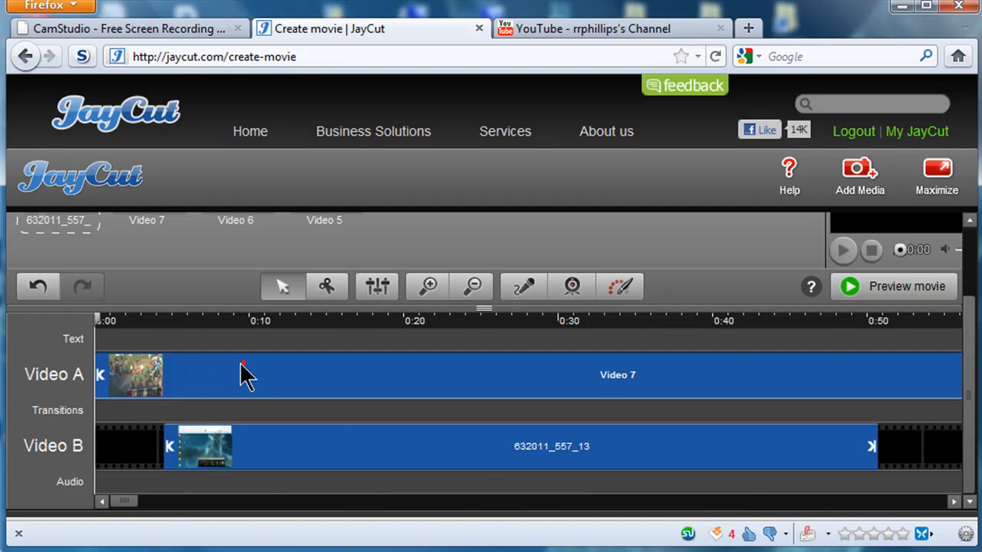
click(167, 367)
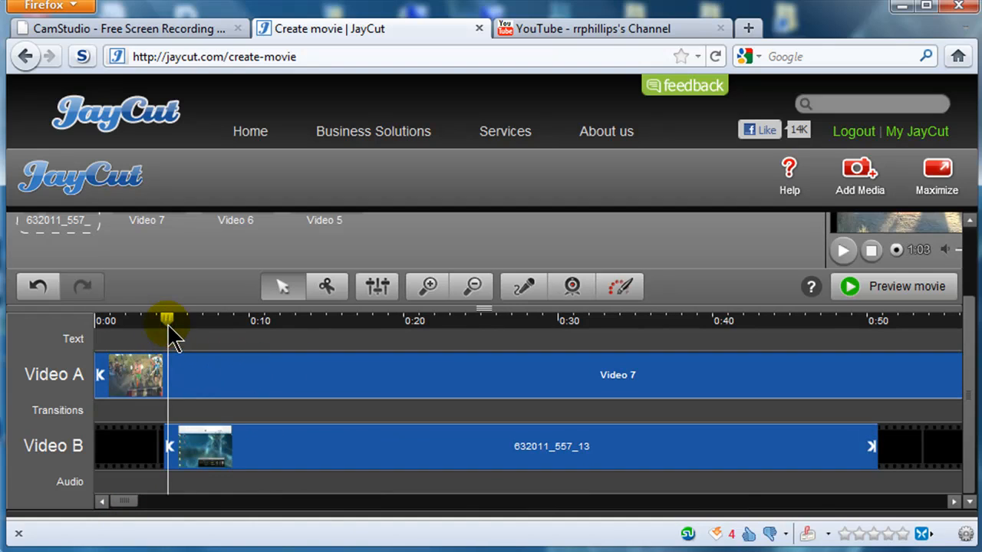
drag(165, 323, 163, 327)
click(327, 286)
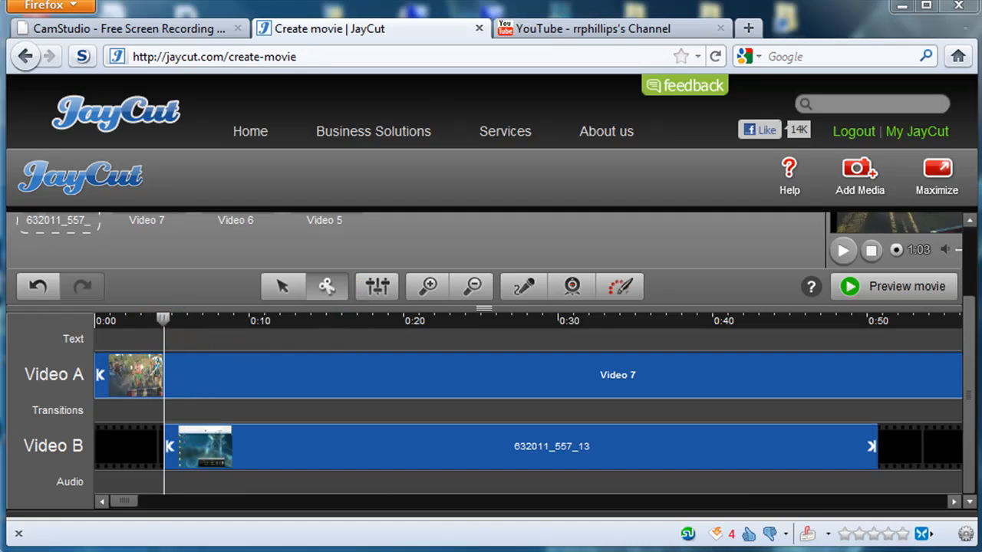
click(173, 374)
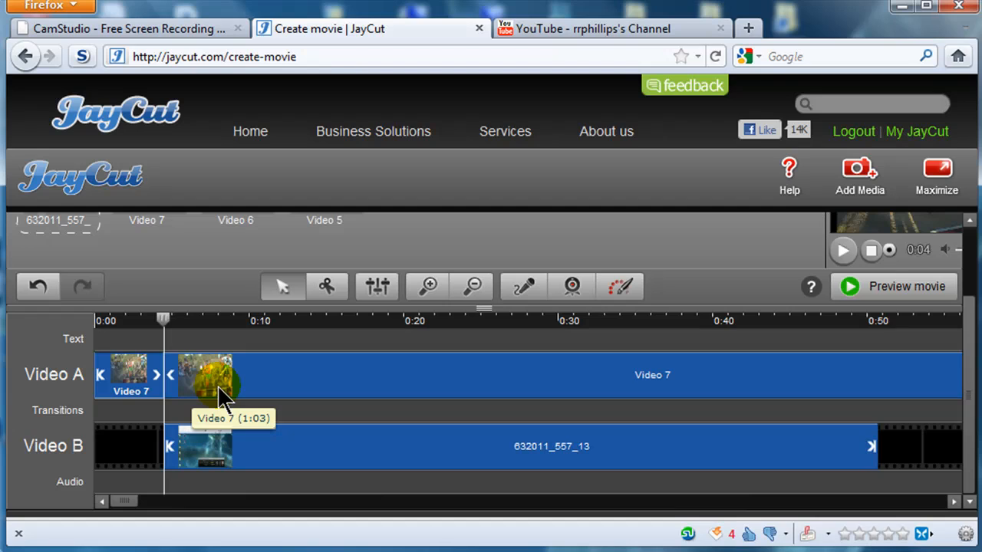
drag(201, 389, 244, 388)
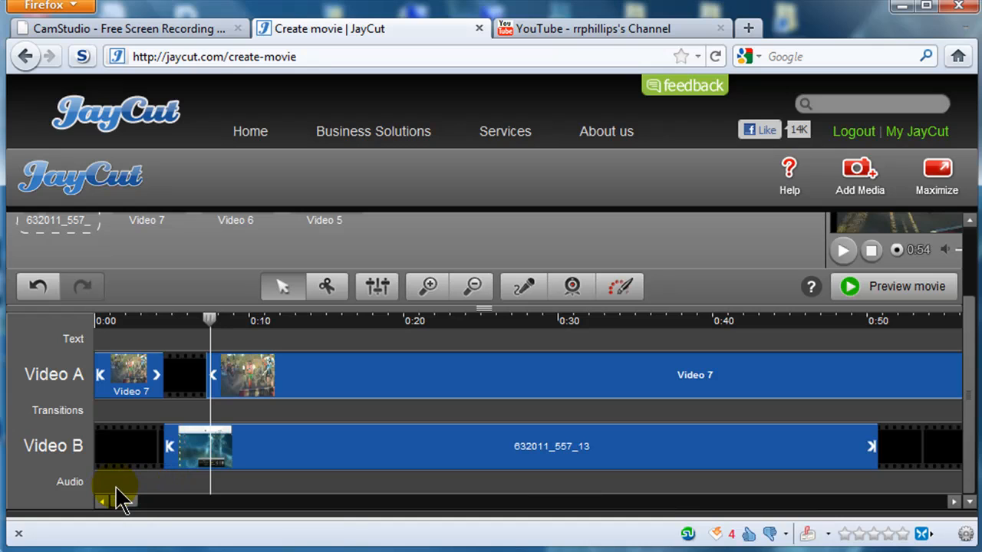
Search the web for audacity in a new browser tab
click(626, 26)
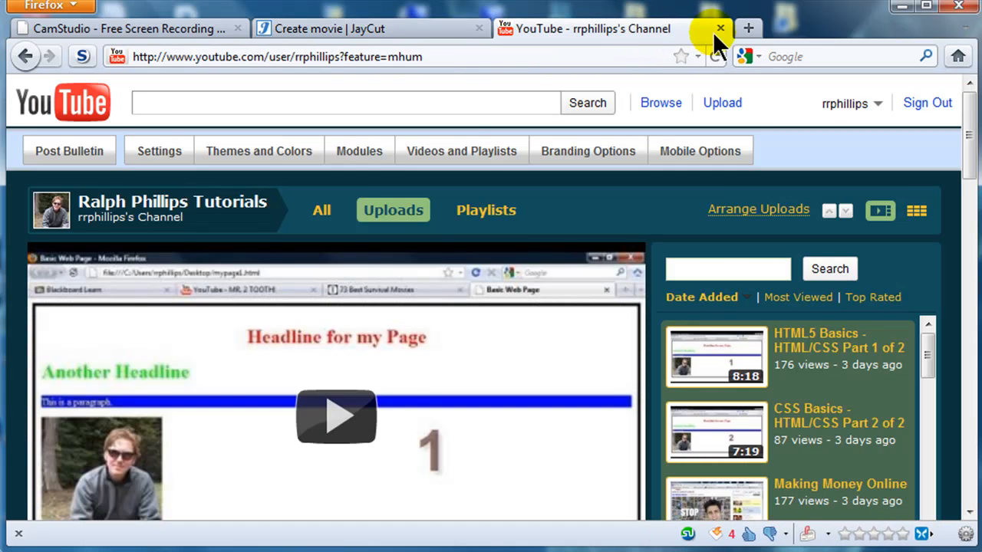
click(746, 30)
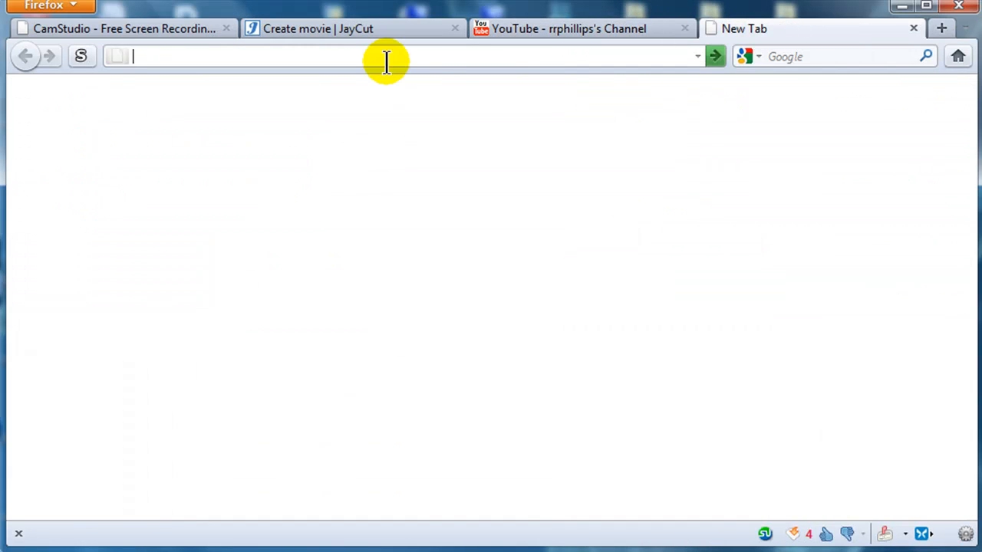
click(827, 57)
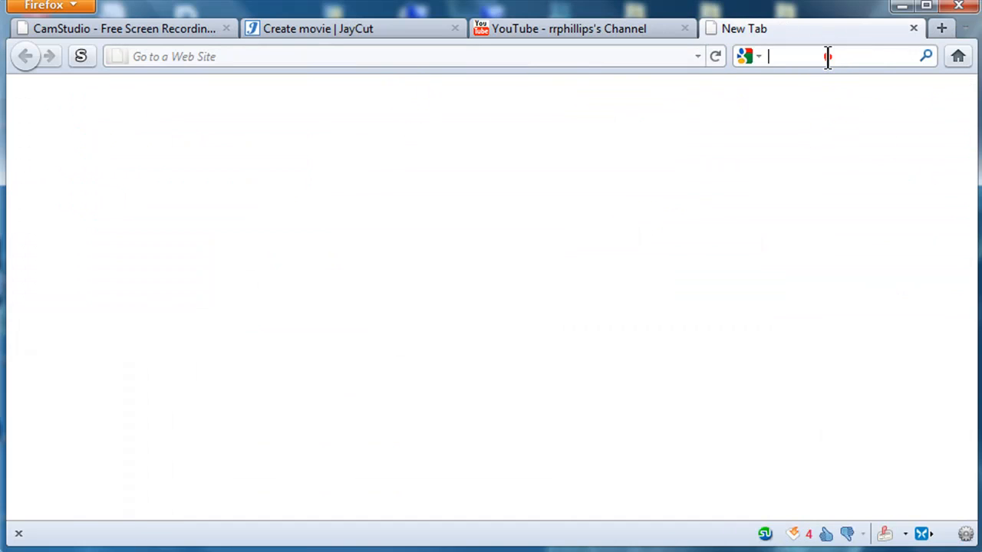
text(audacity)
key(Return)
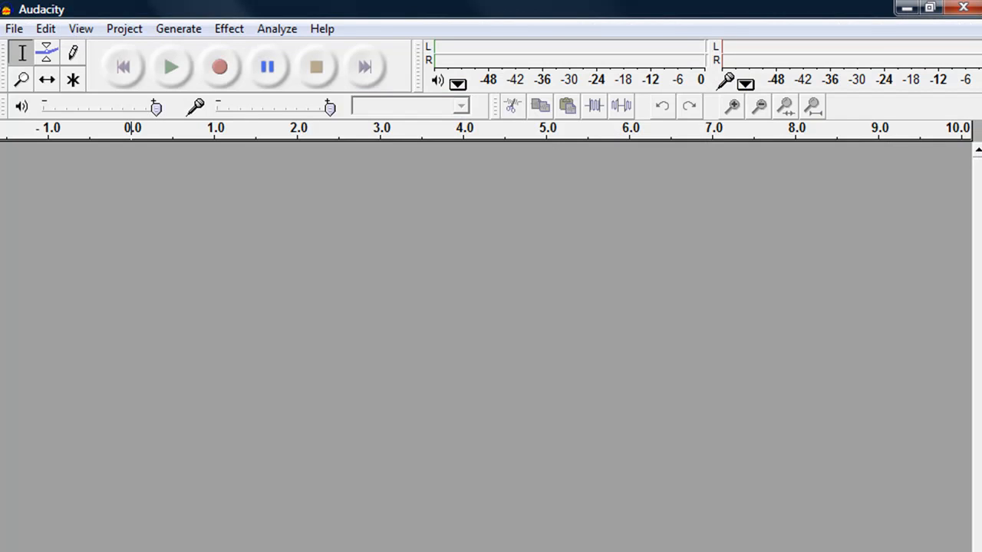
Switch to Audacity, record an audio track about 11 seconds long, and close the program without saving it
click(959, 9)
click(933, 6)
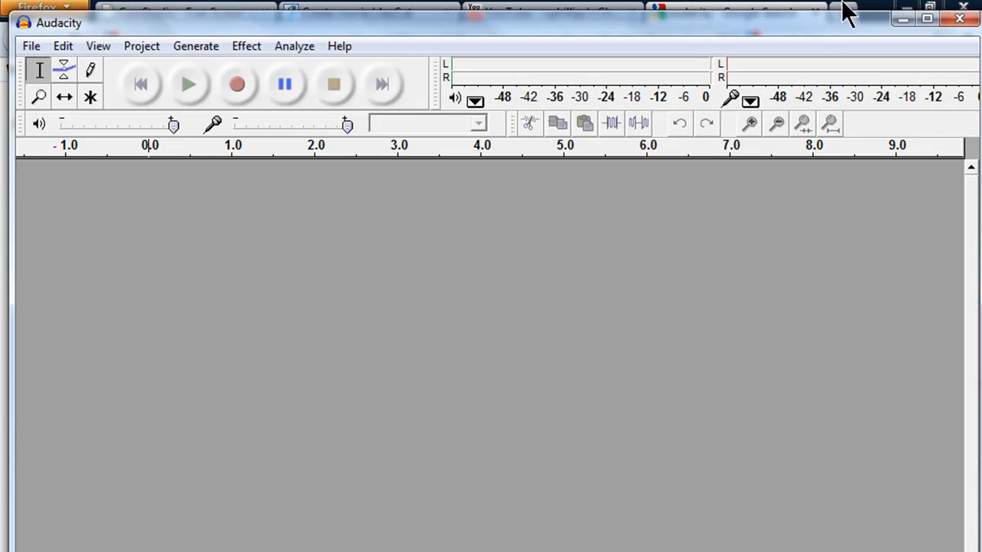
click(926, 19)
drag(747, 13, 731, 25)
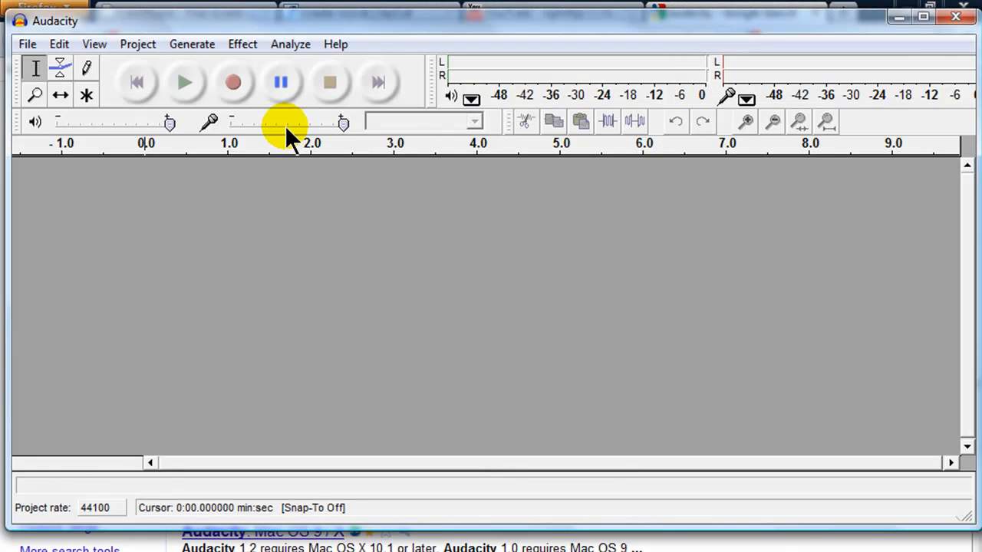
click(233, 83)
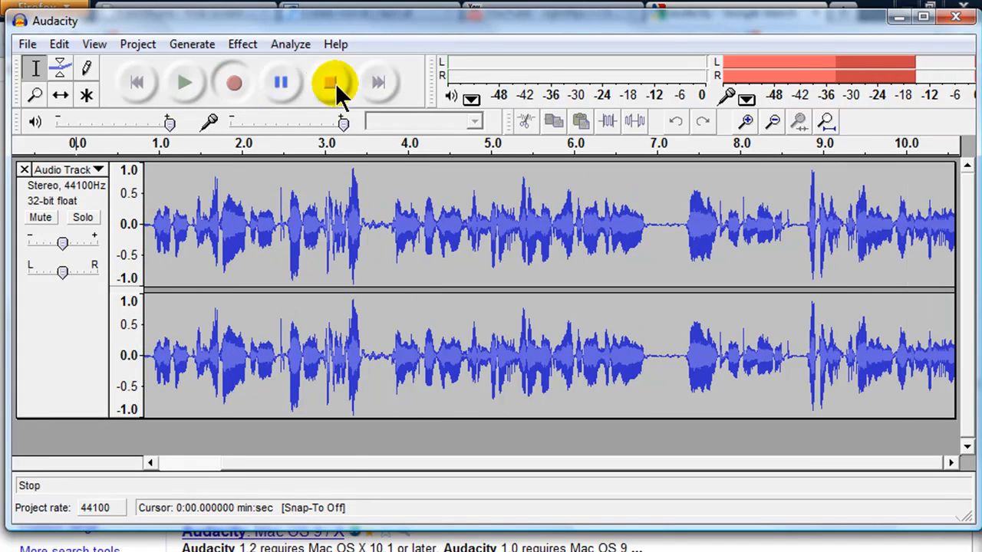
click(330, 81)
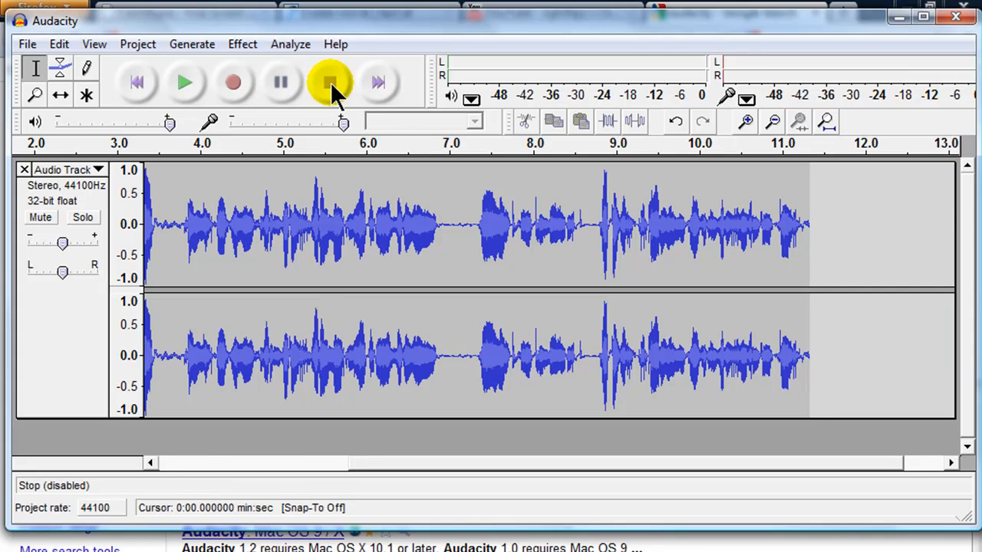
click(955, 15)
key(n)
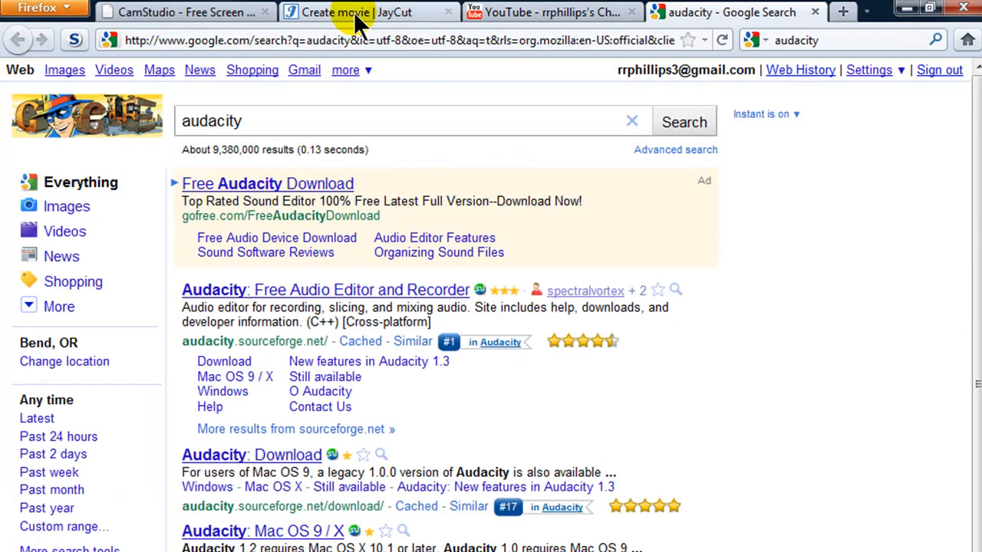
Revisit the CamStudio and JayCut pages, then switch to the YouTube channel and open its video upload page
click(217, 15)
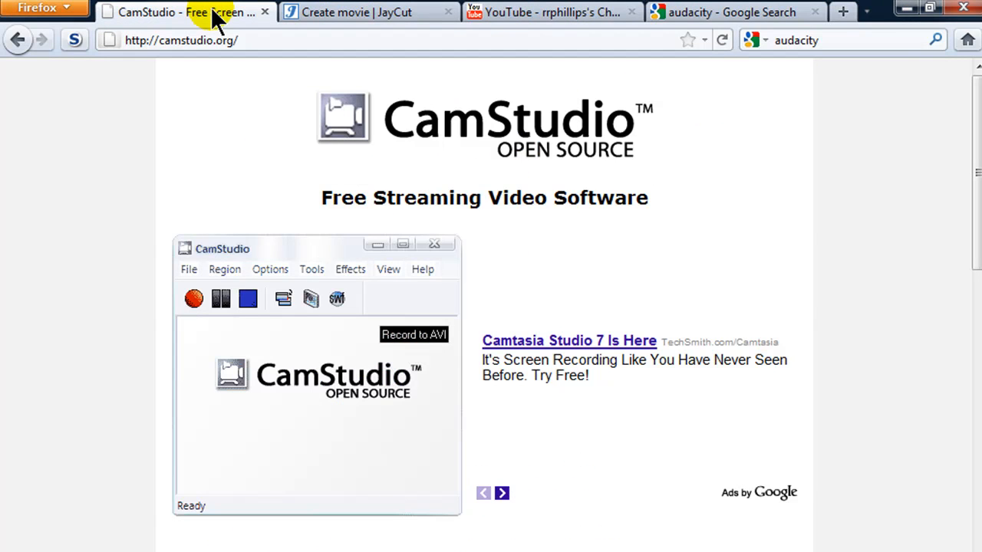
click(336, 15)
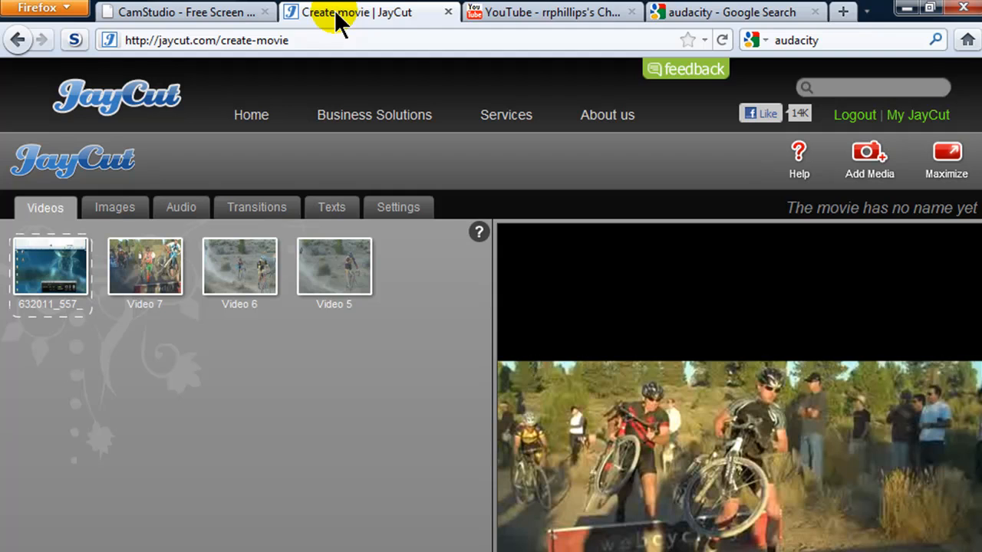
click(554, 11)
click(930, 8)
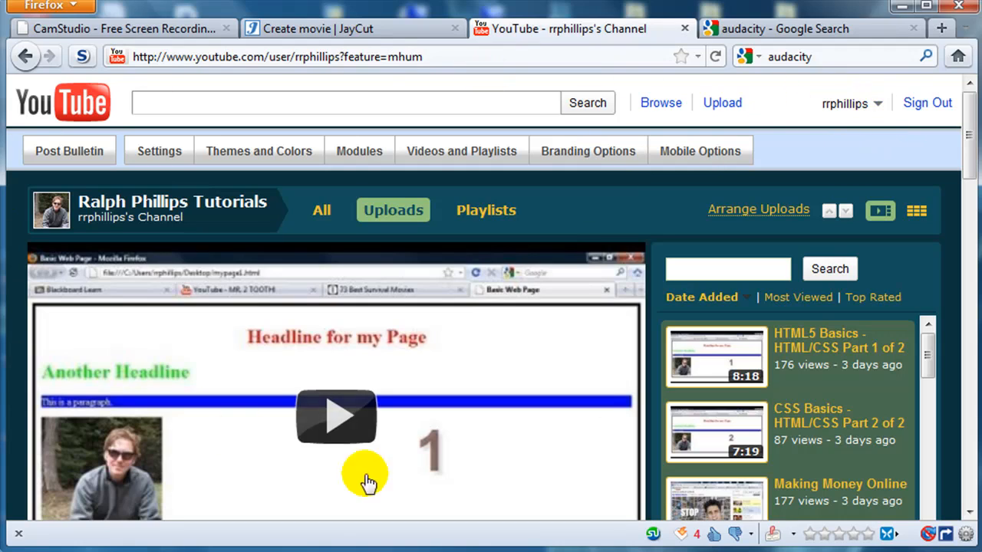
click(714, 103)
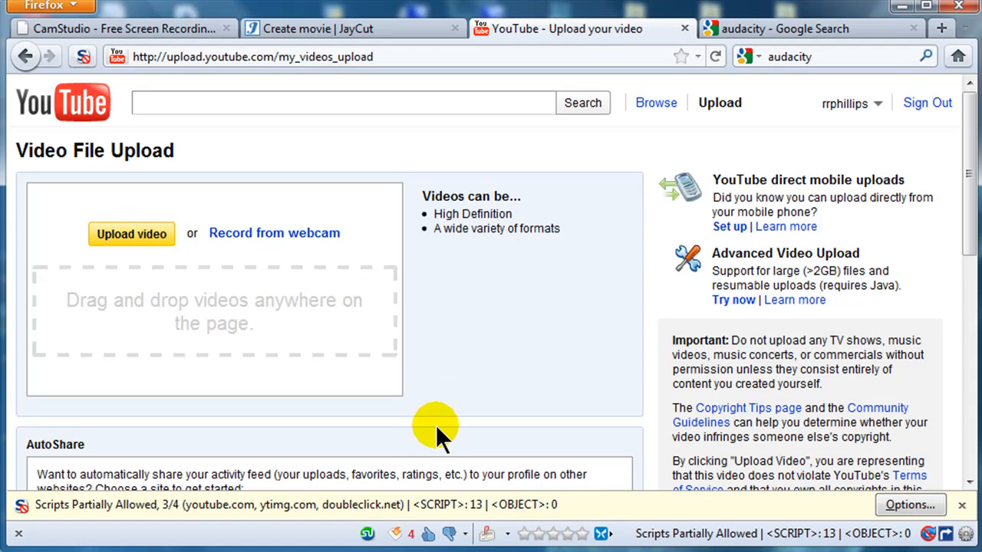
Open the YouTube account's uploaded videos list and view the details of HTML5 Basics - HTML/CSS Part 1 of 2
click(875, 104)
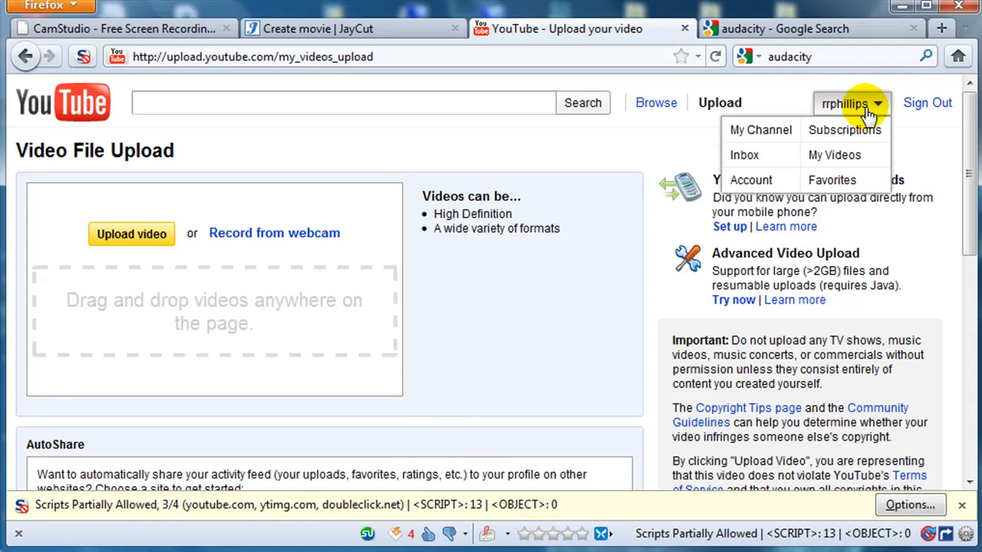
click(835, 153)
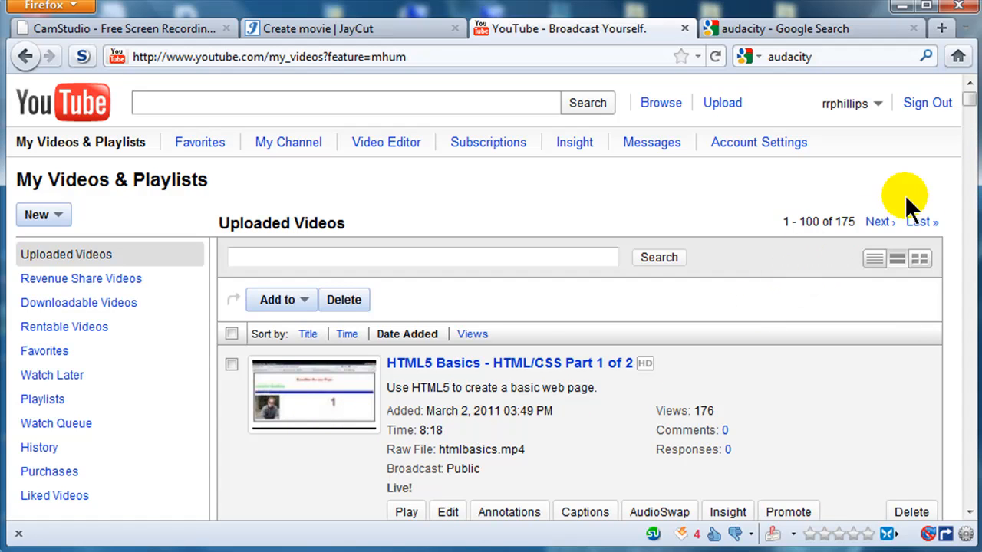
mouse_move(966, 100)
mouse_down()
mouse_move(972, 115)
mouse_move(964, 95)
mouse_move(975, 92)
mouse_up()
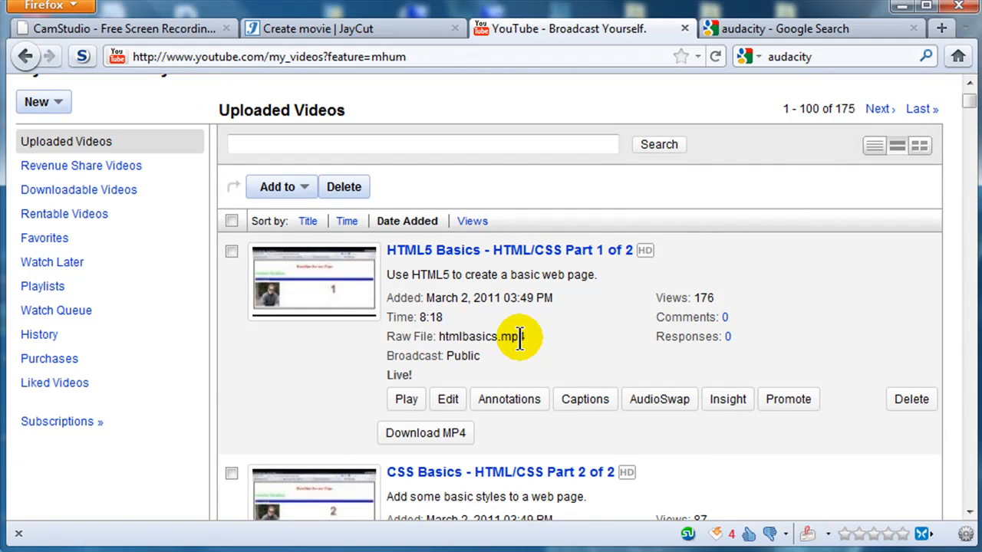